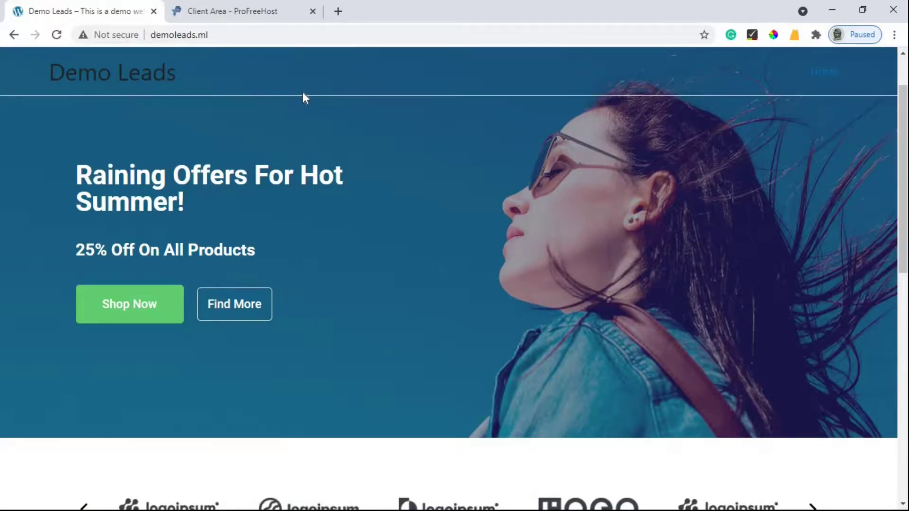
- Switch to the ProFreeHost client area tab for the demoleads.unaux.com hosting account
click(275, 9)
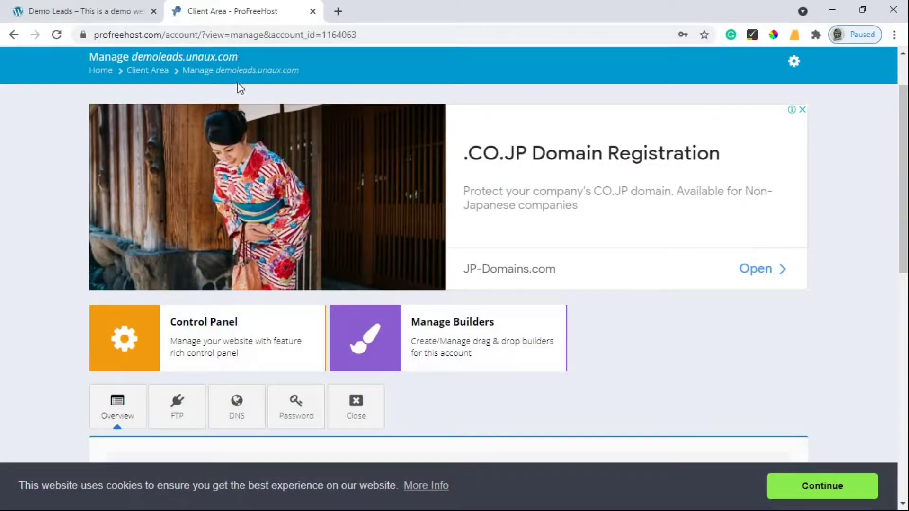
click(127, 8)
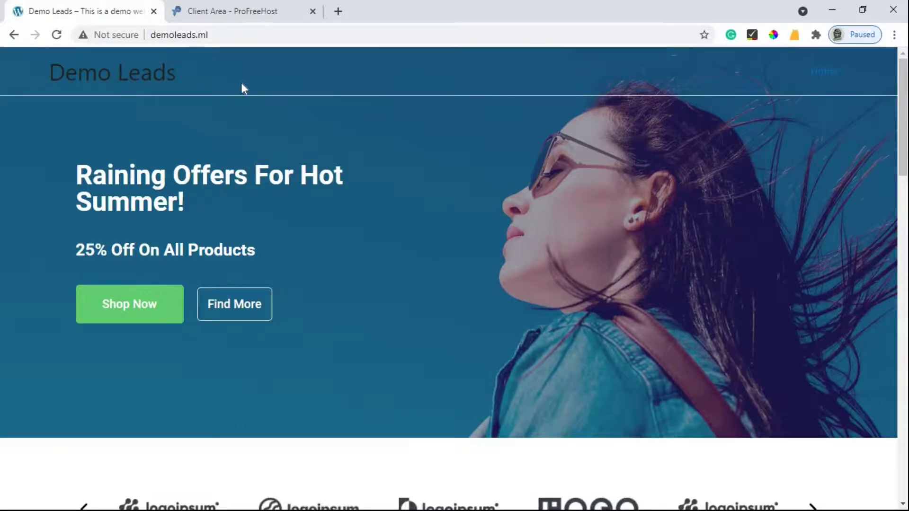
click(229, 8)
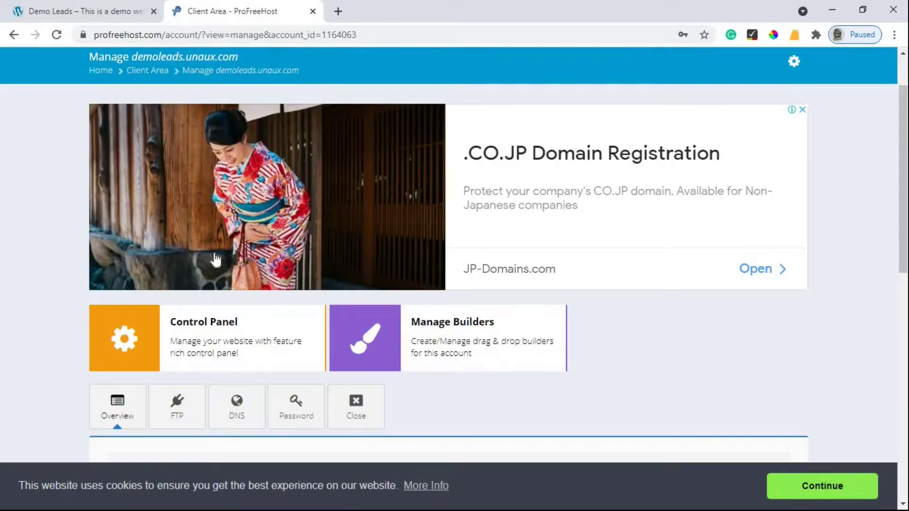
scroll(284, 297, down, 1)
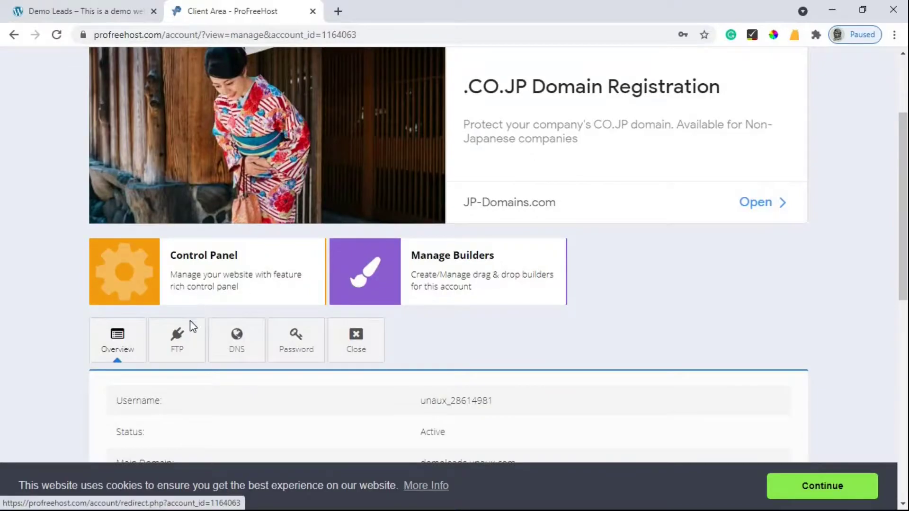
scroll(194, 327, up, 1)
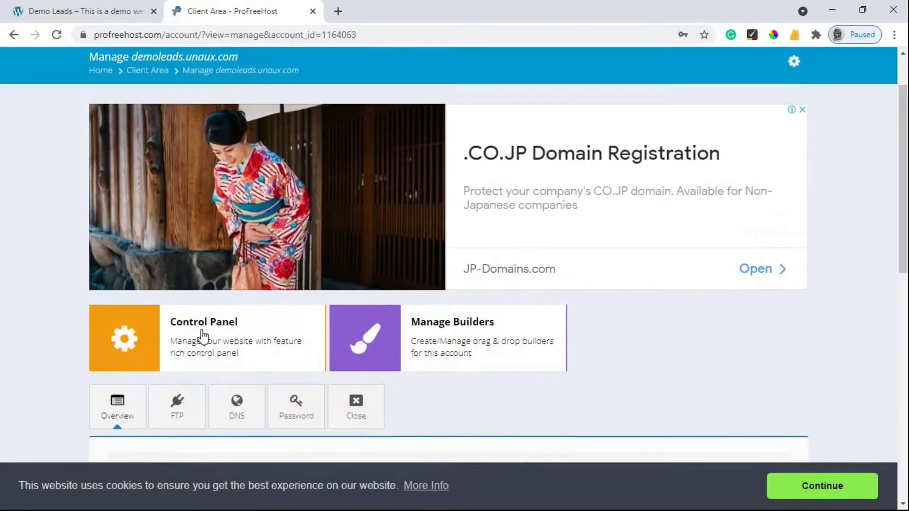
- Open VistaPanel's control panel and the SSL/TLS manager in the Security section
click(134, 340)
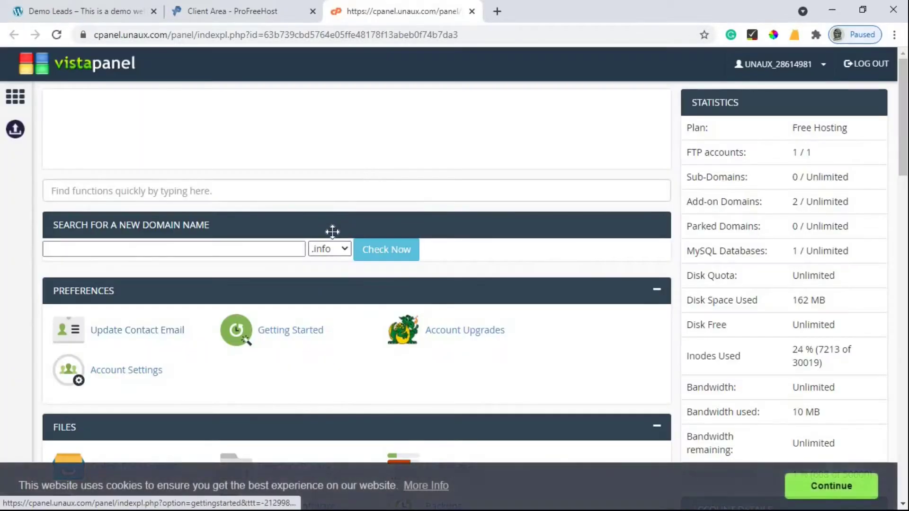
scroll(331, 234, down, 3)
scroll(328, 232, down, 10)
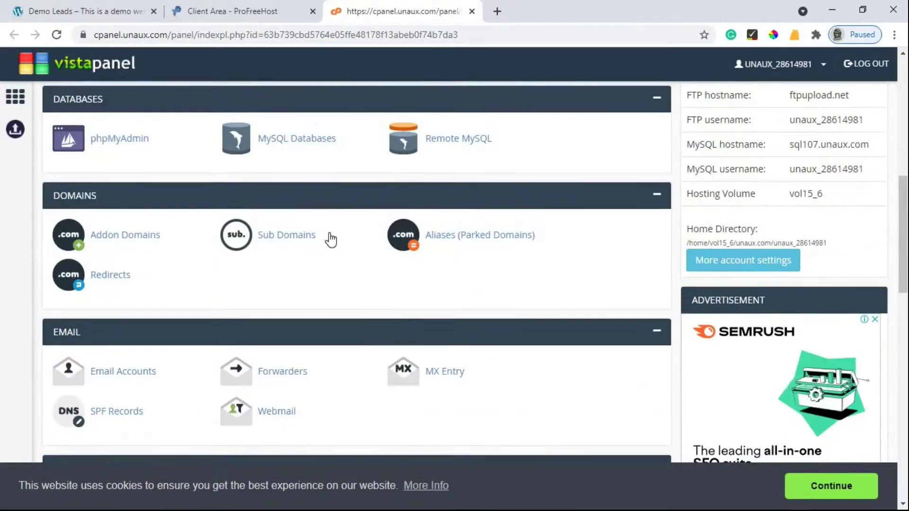
scroll(300, 291, down, 1)
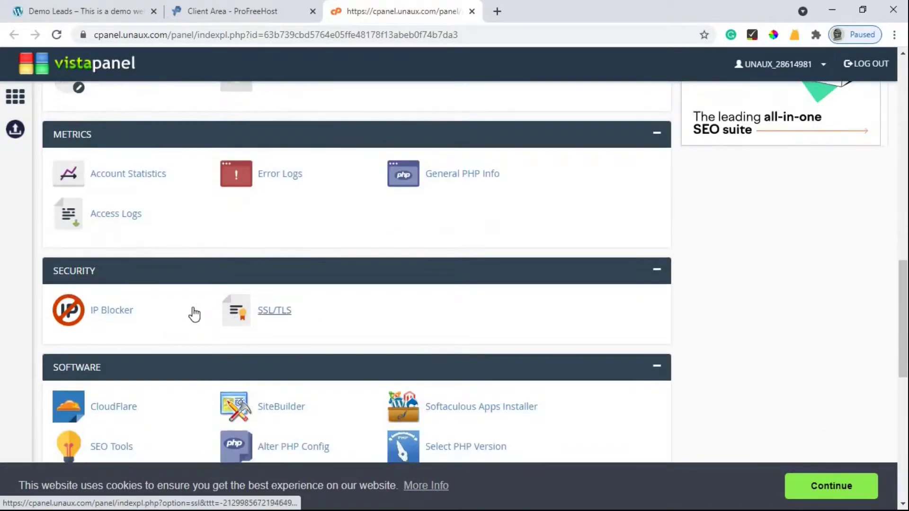
click(276, 315)
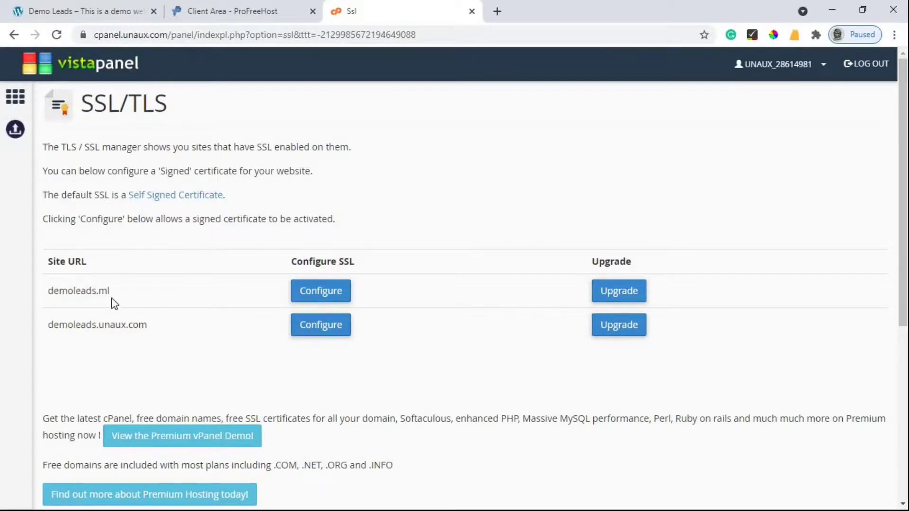
- Open the SSL configuration page for demoleads.ml
click(314, 292)
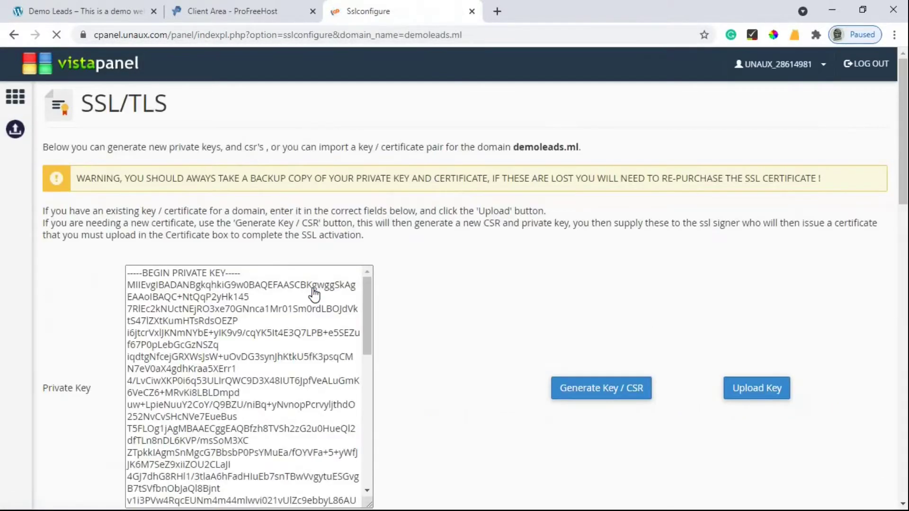
scroll(426, 274, down, 1)
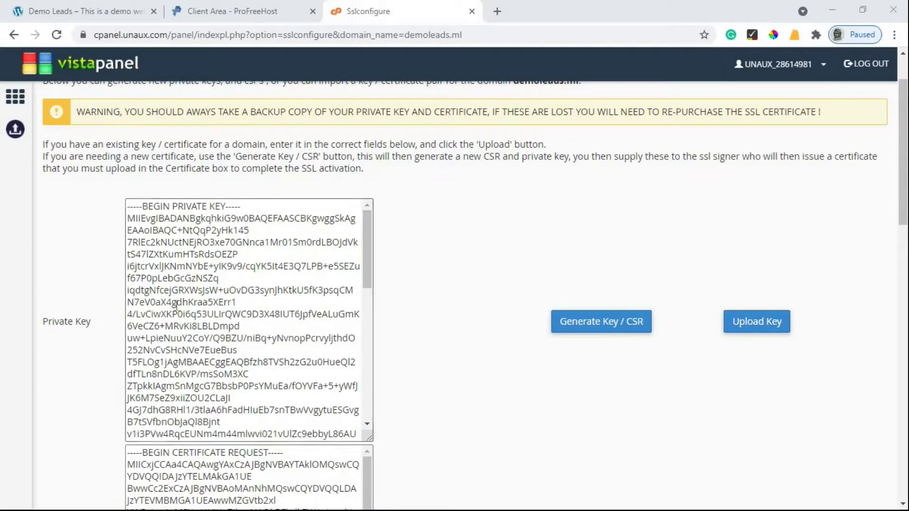
scroll(190, 307, down, 5)
scroll(84, 416, down, 3)
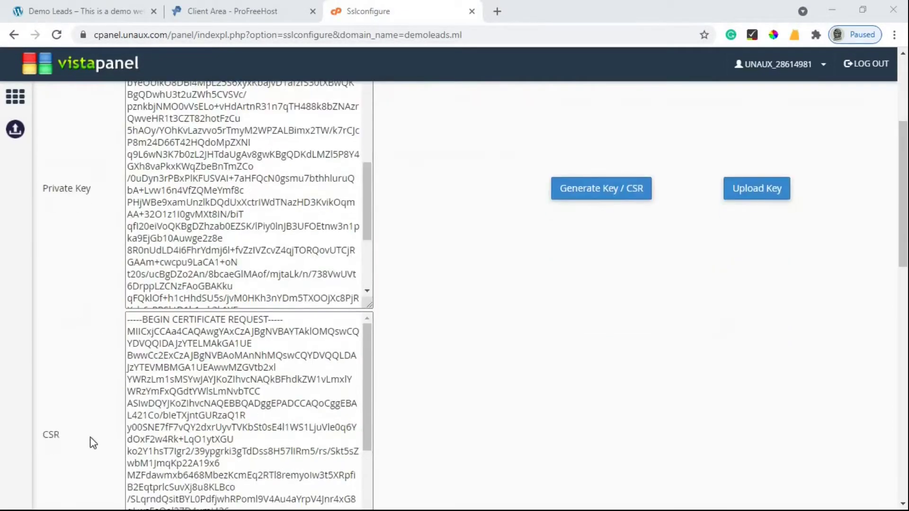
scroll(498, 308, up, 1)
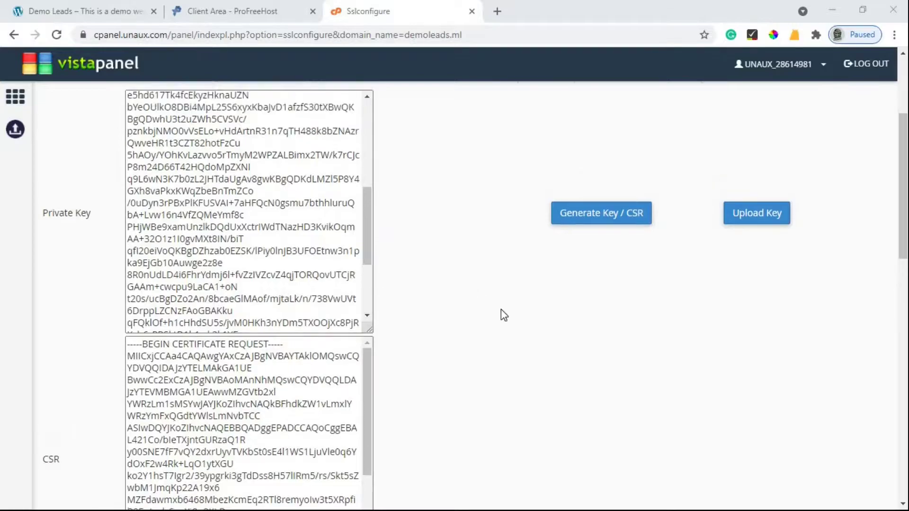
scroll(500, 310, up, 2)
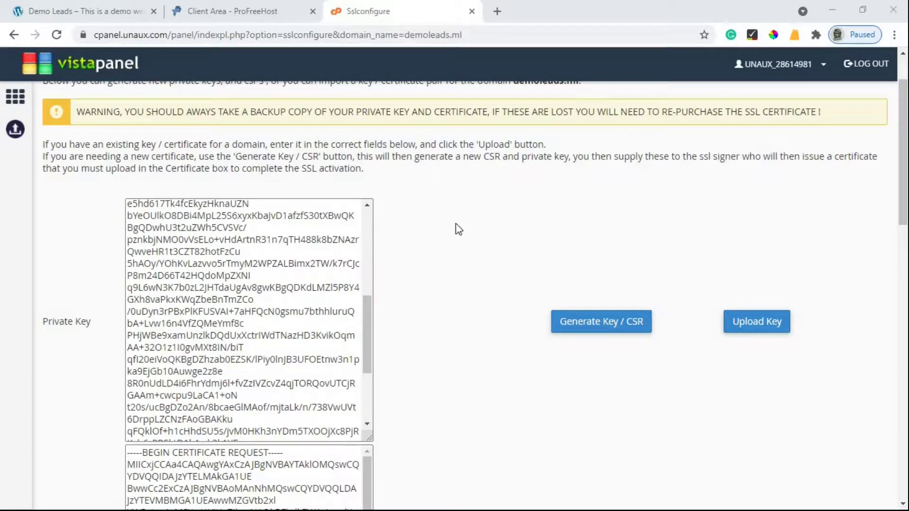
- Generate a private key and CSR for demoleads.ml, leaving the Certificate box empty
click(612, 326)
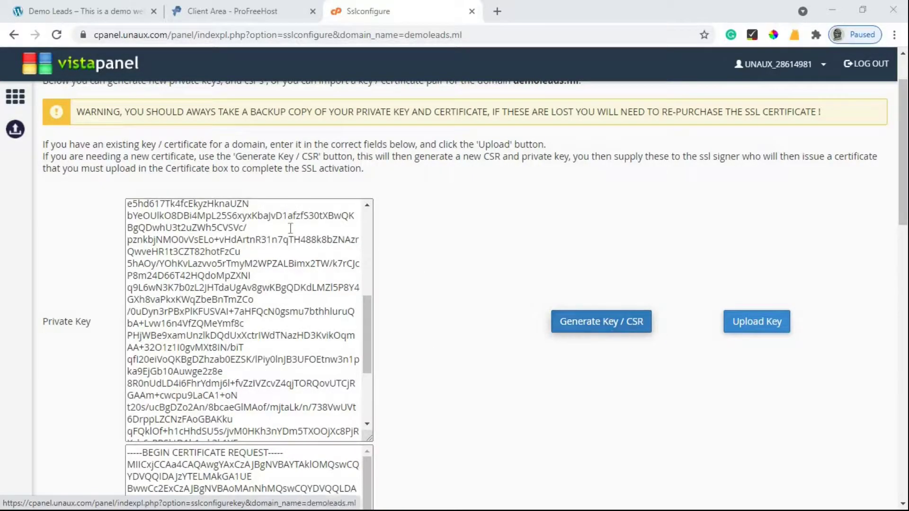
scroll(297, 326, down, 2)
scroll(251, 450, down, 3)
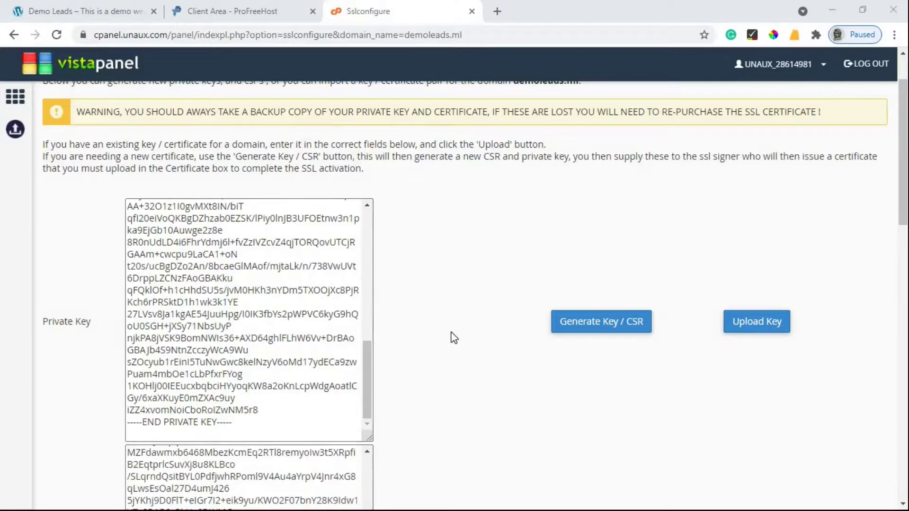
scroll(452, 334, down, 8)
scroll(451, 332, down, 3)
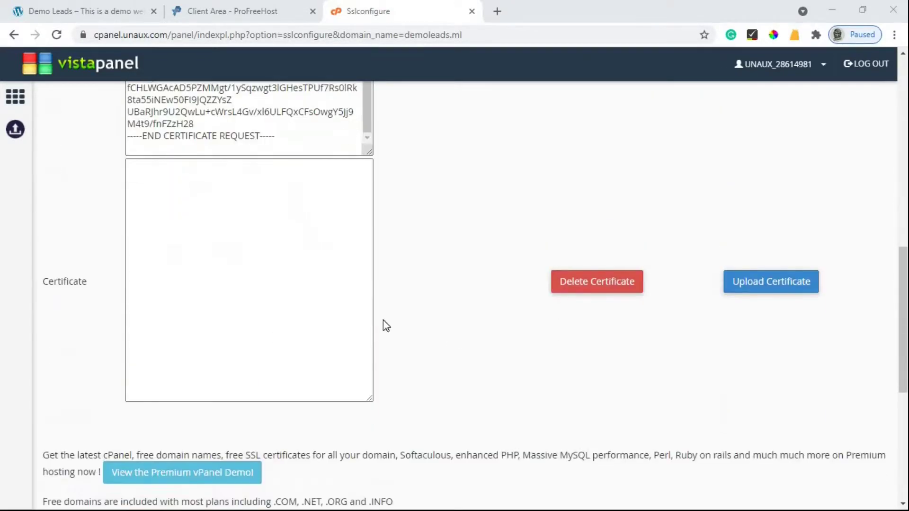
click(205, 304)
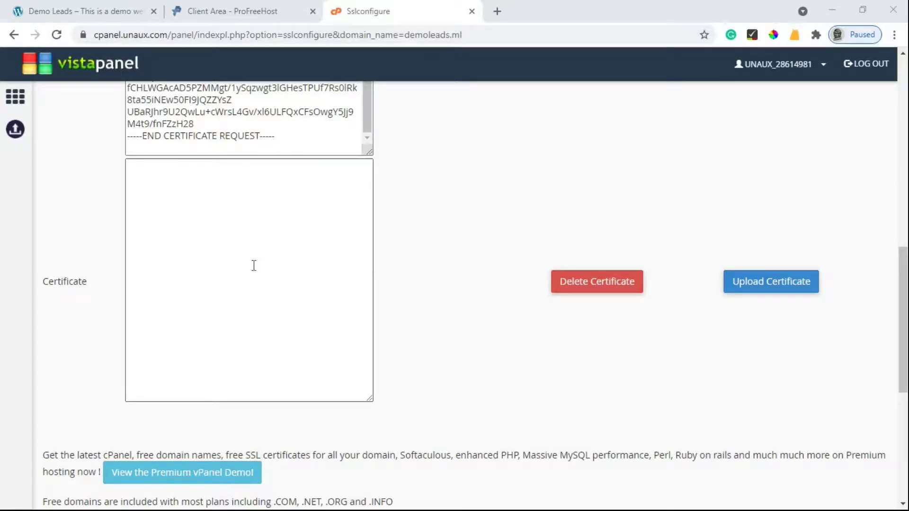
scroll(420, 257, up, 10)
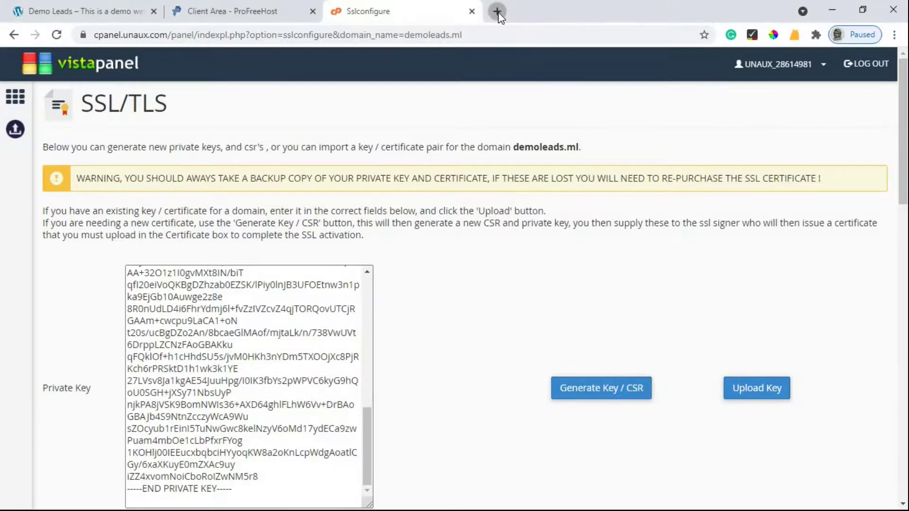
- Search Google for 'free ssl' and open the SSL For Free website
click(498, 12)
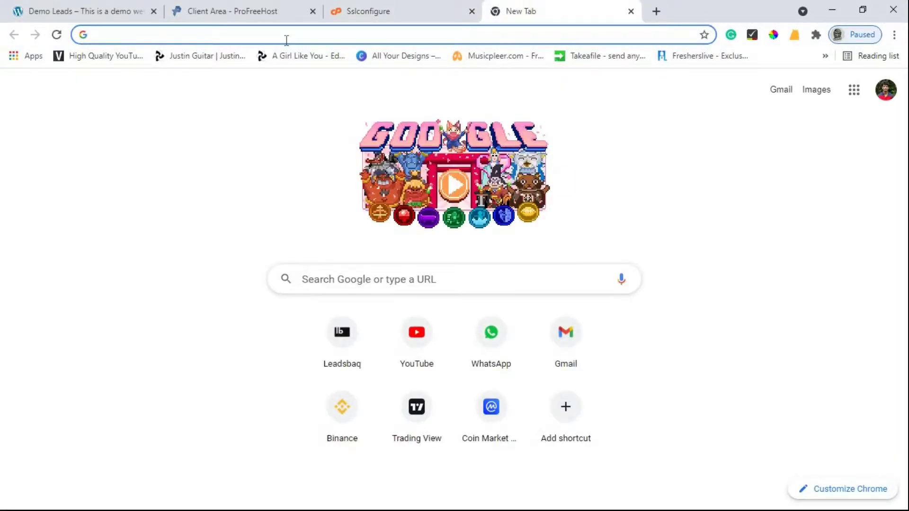
text(free ssl)
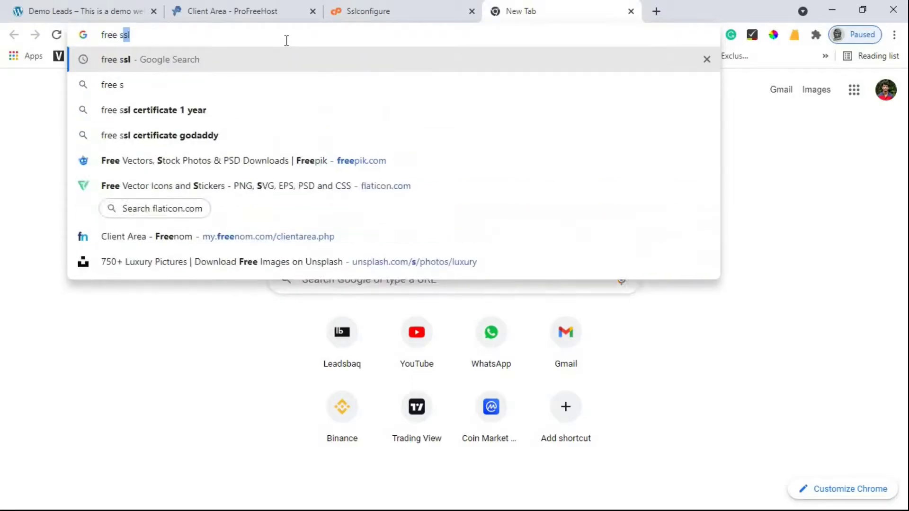
key(Return)
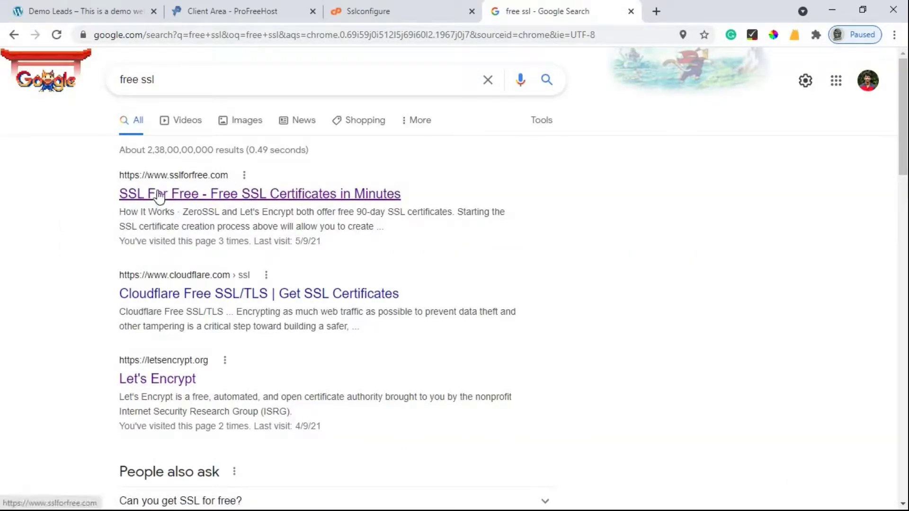
click(241, 196)
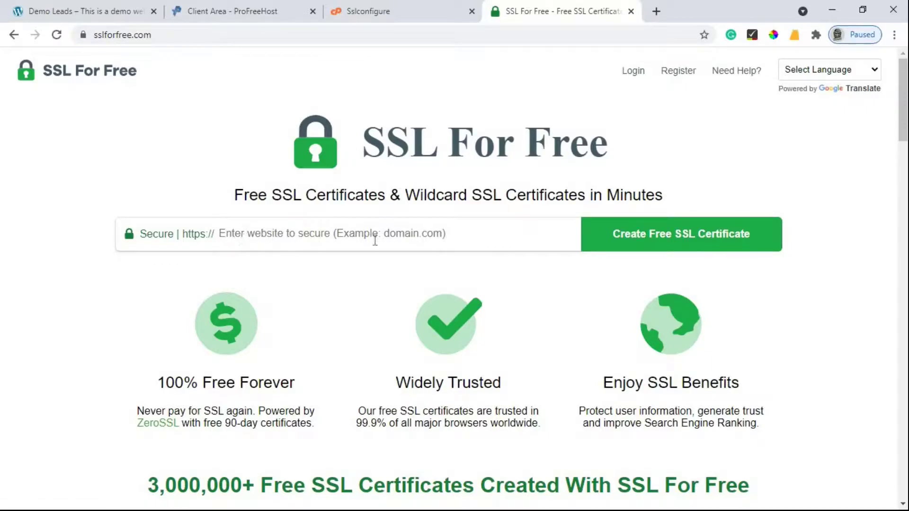
click(128, 9)
click(180, 37)
key(ctrl+c)
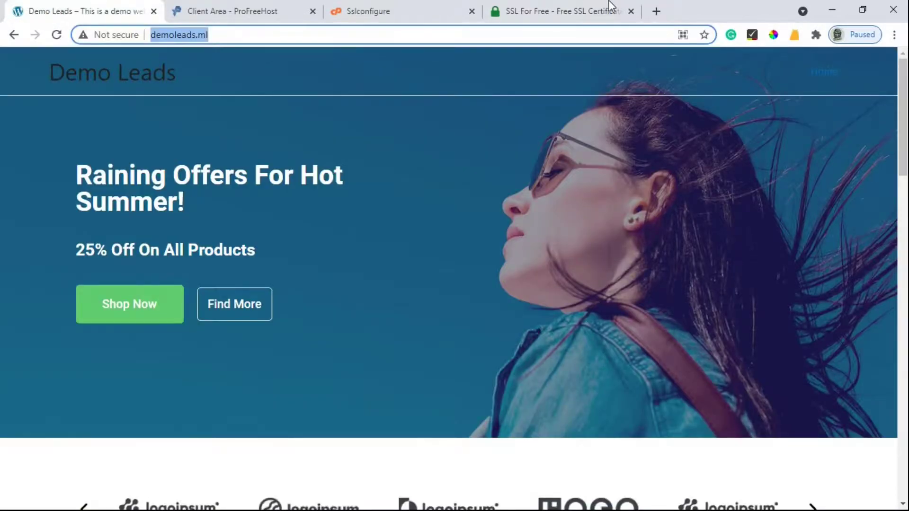
click(607, 7)
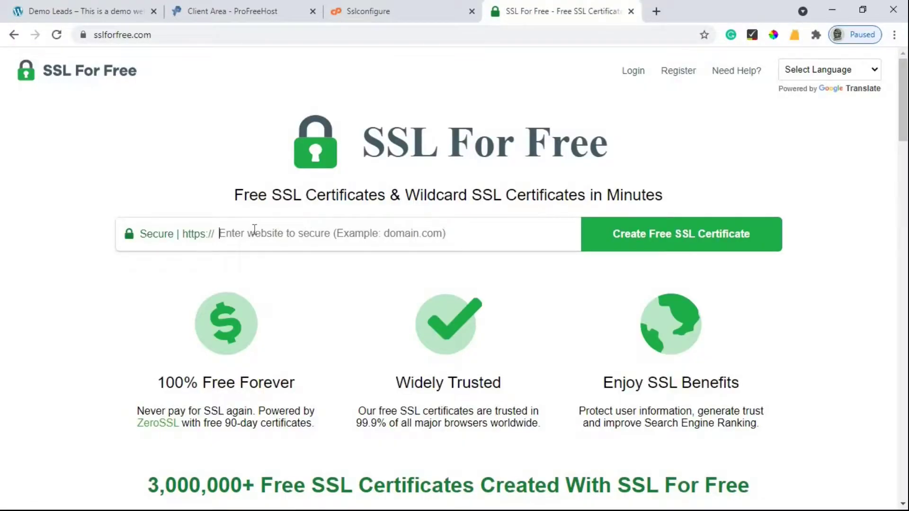
key(ctrl+v)
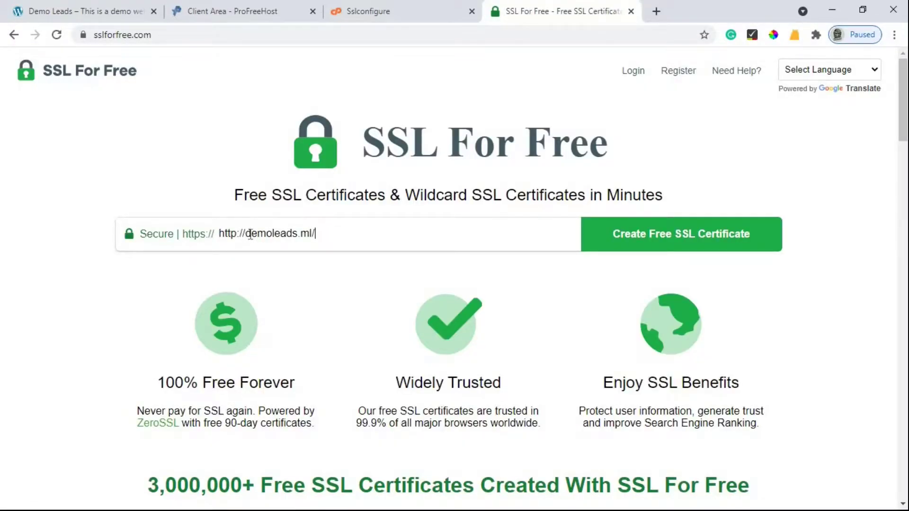
drag(245, 234, 218, 235)
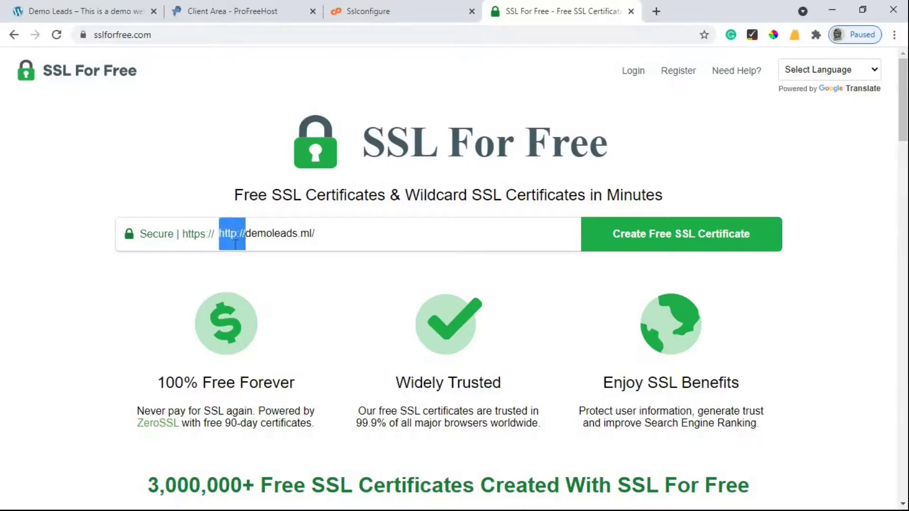
key(BackSpace)
click(340, 236)
key(BackSpace)
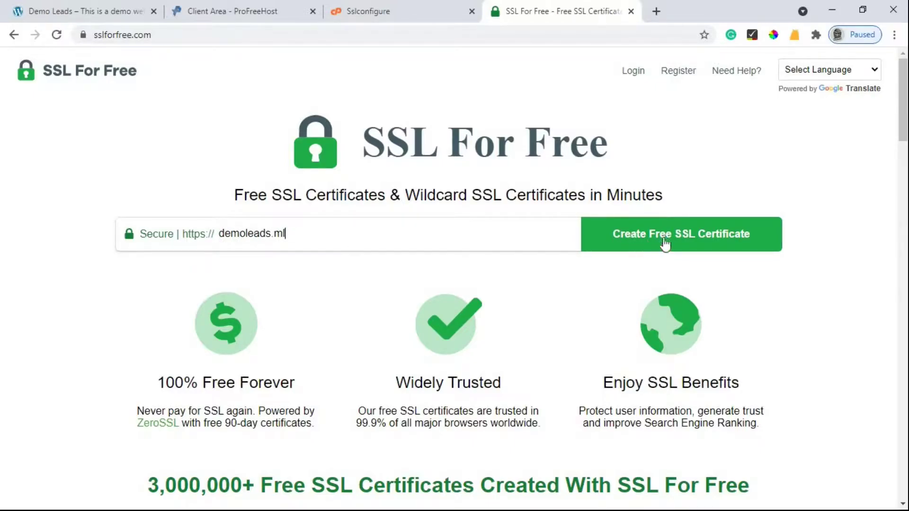
click(671, 244)
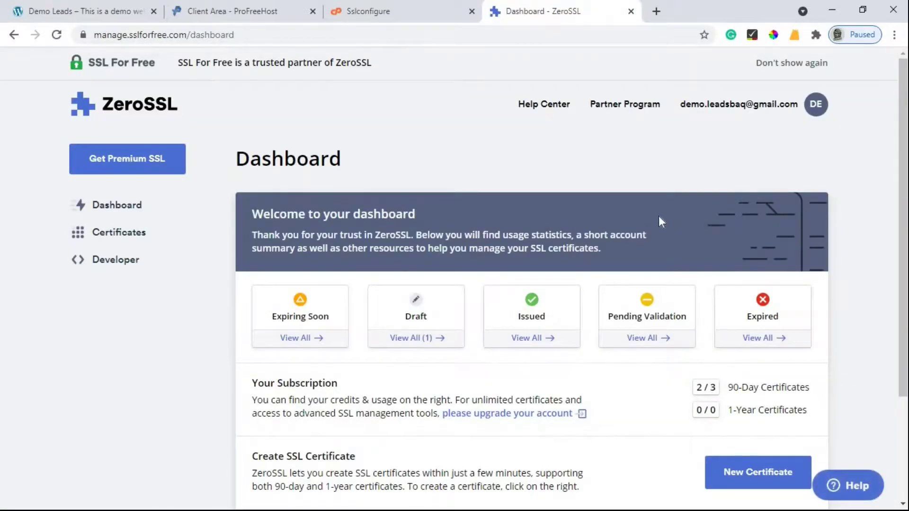
- Start a new ZeroSSL certificate with demoleads.ml as the domain, then proceed to Validity
scroll(661, 220, down, 3)
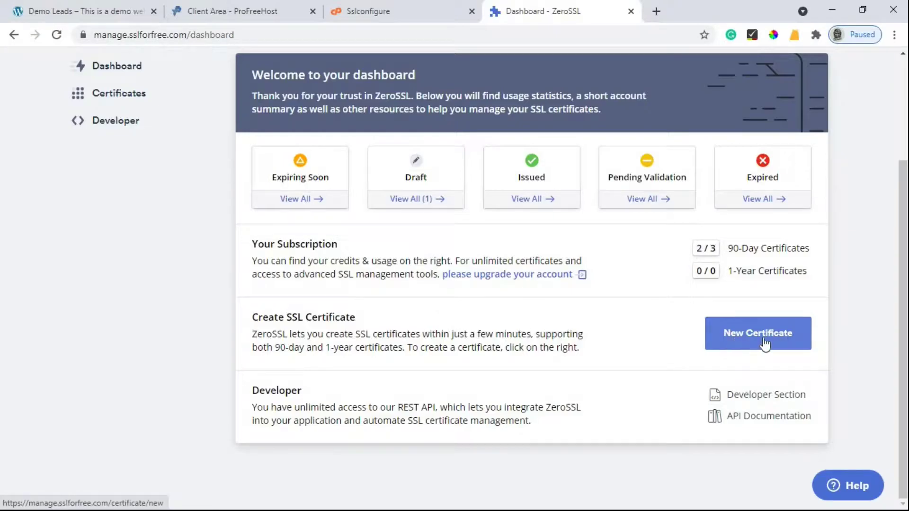
click(751, 334)
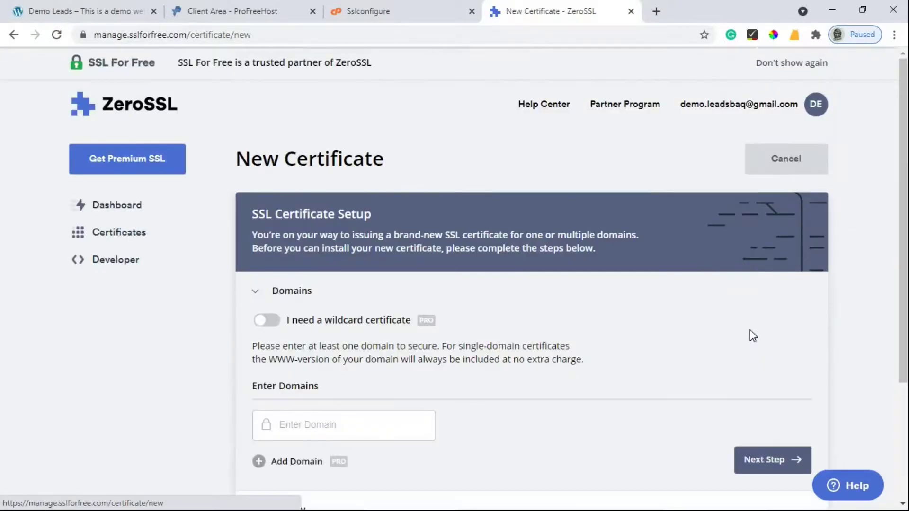
scroll(310, 324, down, 3)
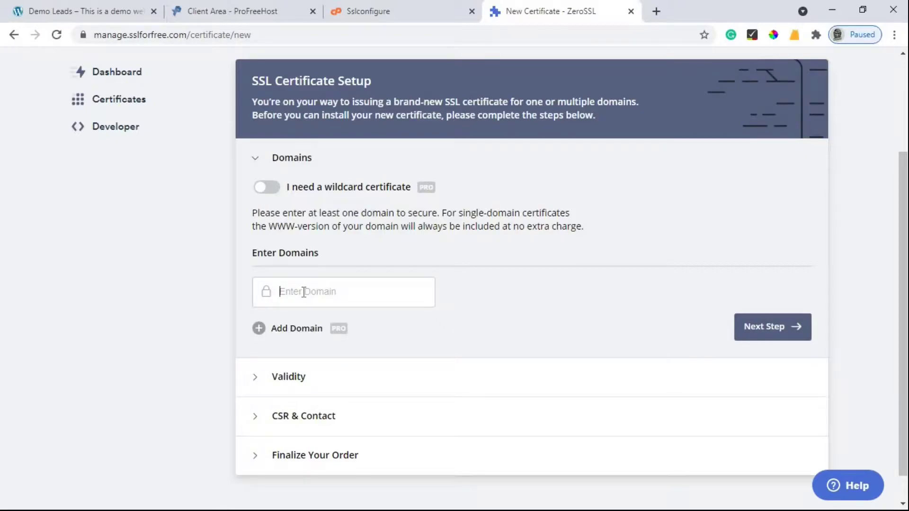
key(ctrl+v)
key(Home)
key(shift+Right)
key(shift+Right)
key(shift+Right)
key(shift+Right)
key(shift+Right)
key(shift+Right)
key(shift+Right)
text(=)
key(BackSpace)
key(End)
key(BackSpace)
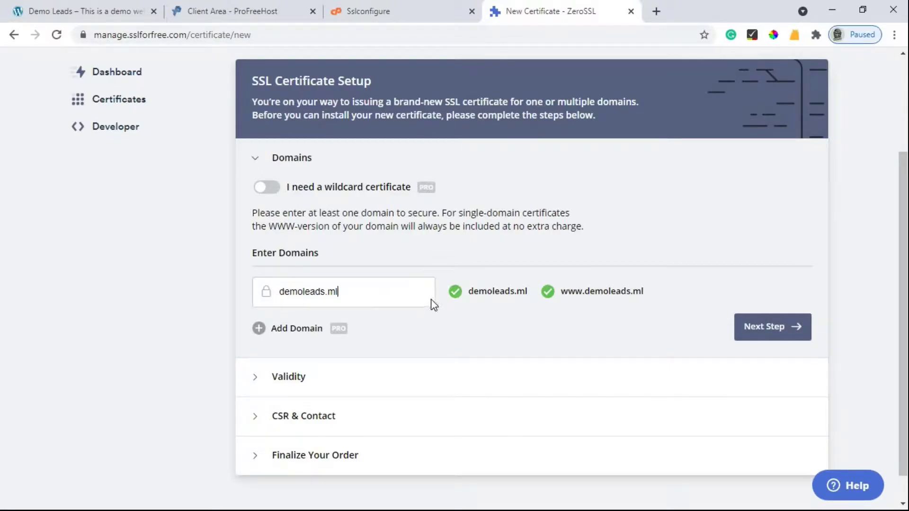
click(768, 334)
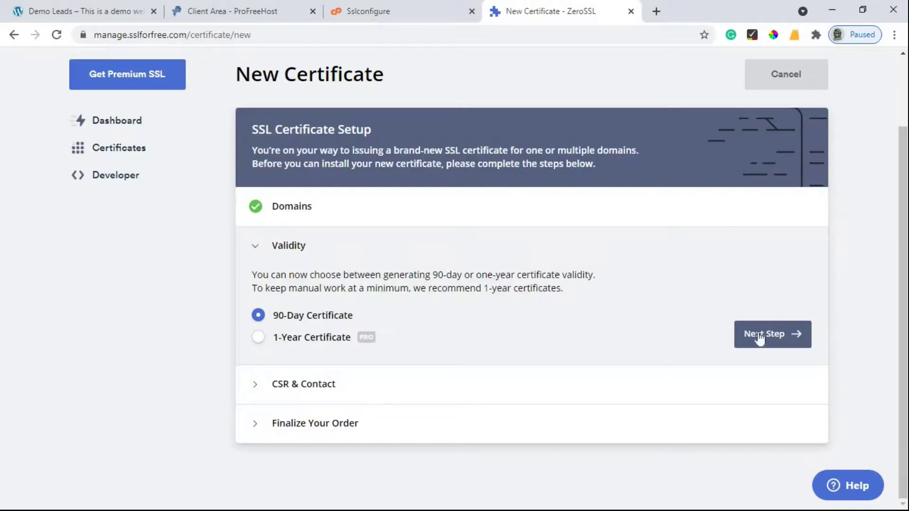
- Keep 90-day validity, choose Paste Existing CSR instead of Auto-Generate, and return to VistaPanel
click(782, 334)
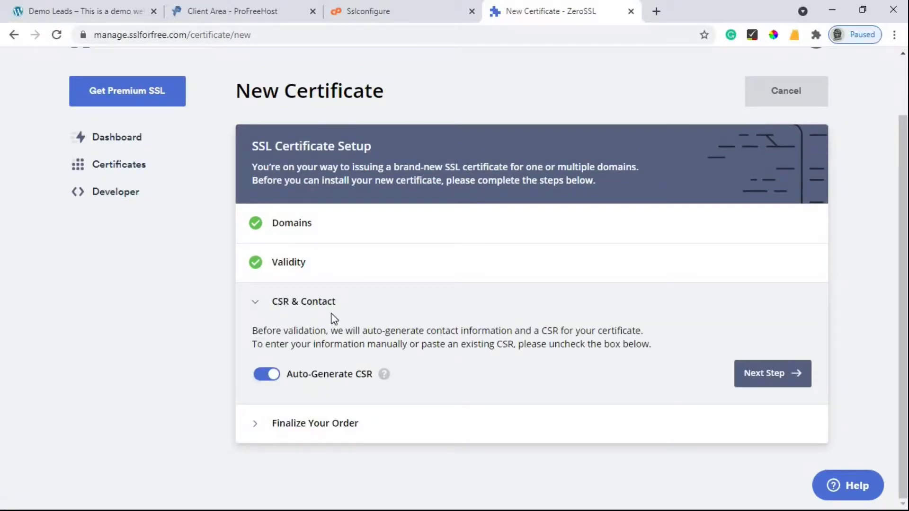
click(268, 374)
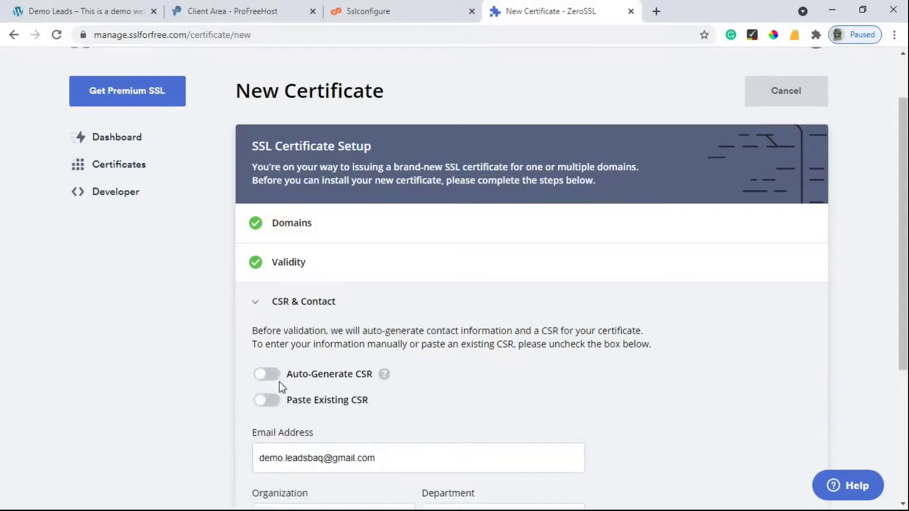
scroll(308, 345, down, 1)
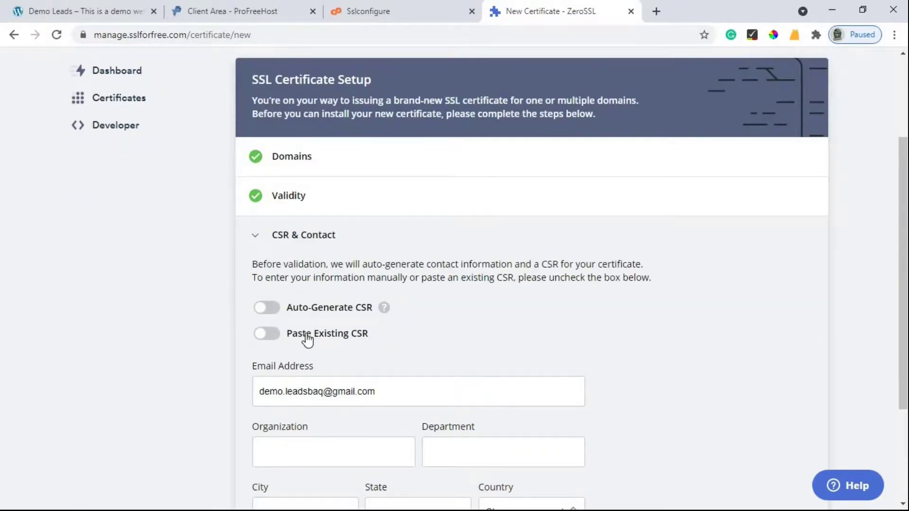
click(265, 339)
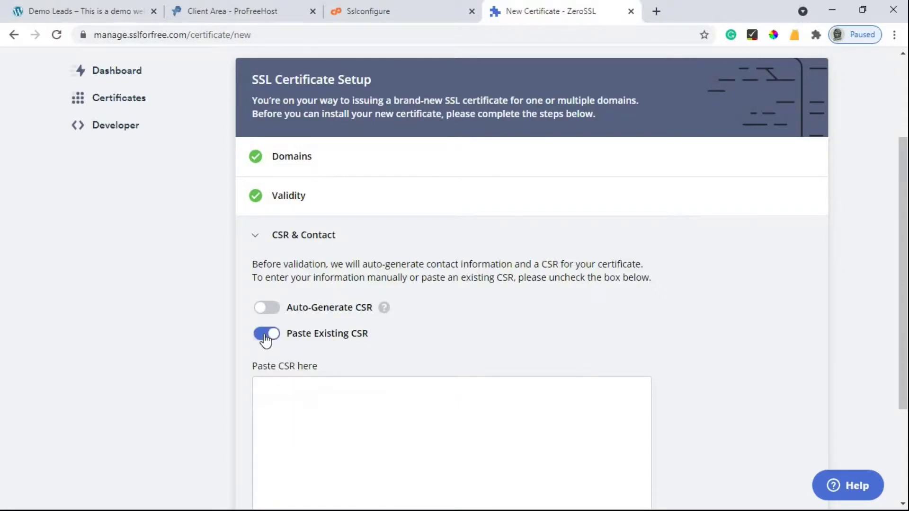
click(445, 8)
scroll(540, 258, down, 1)
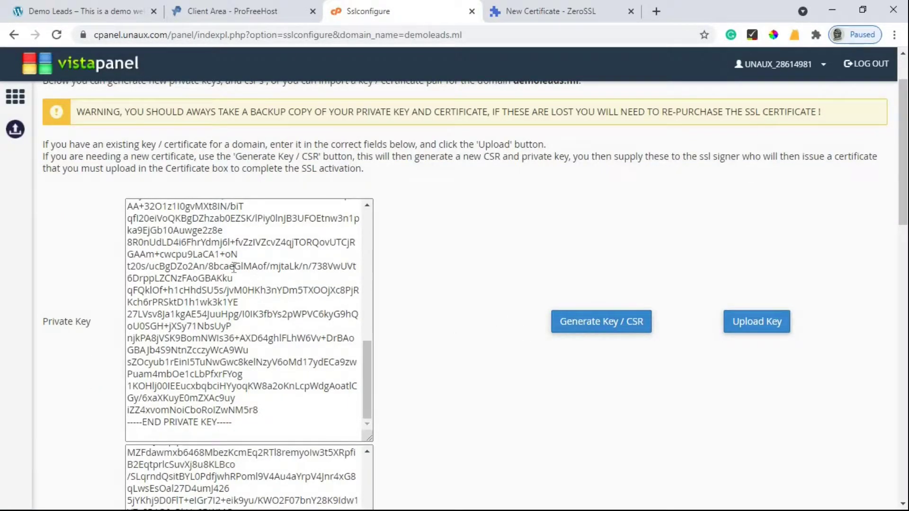
- Select all of the demoleads.ml CSR text in VistaPanel and copy it
scroll(281, 188, down, 1)
scroll(280, 188, down, 2)
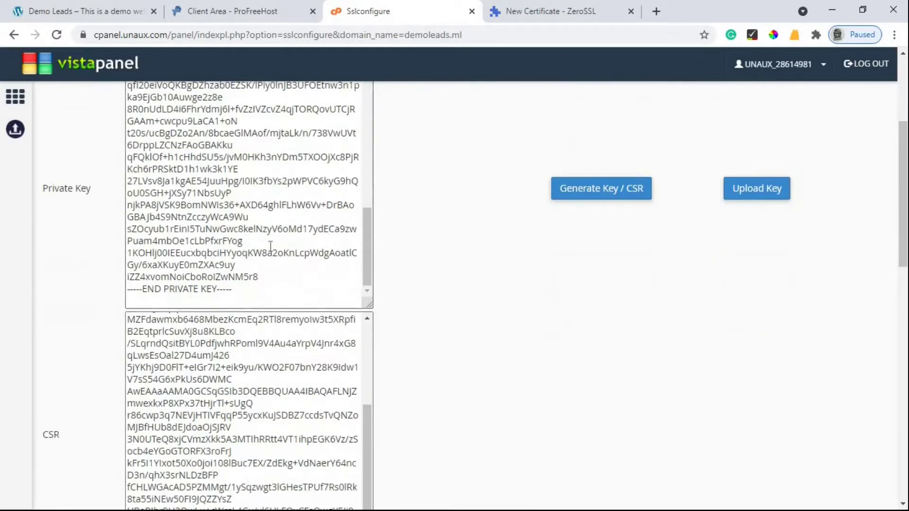
scroll(214, 326, down, 1)
click(214, 327)
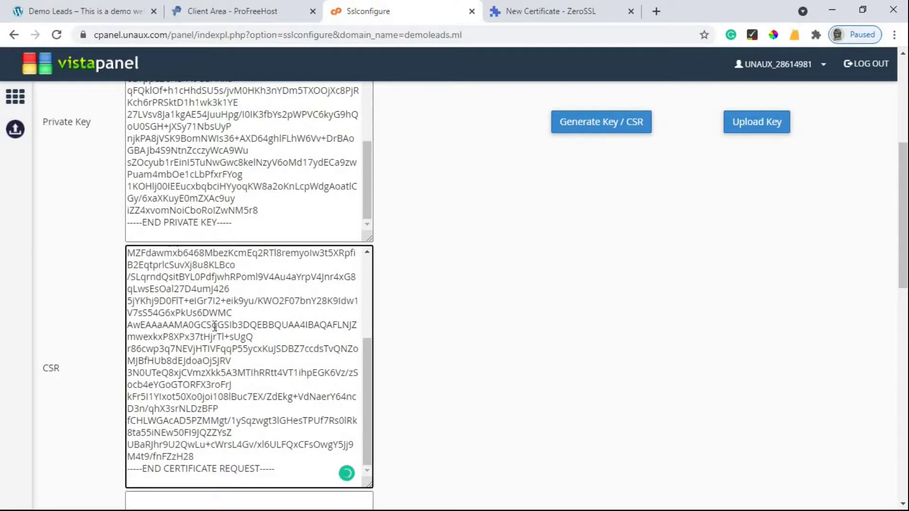
right_click(214, 326)
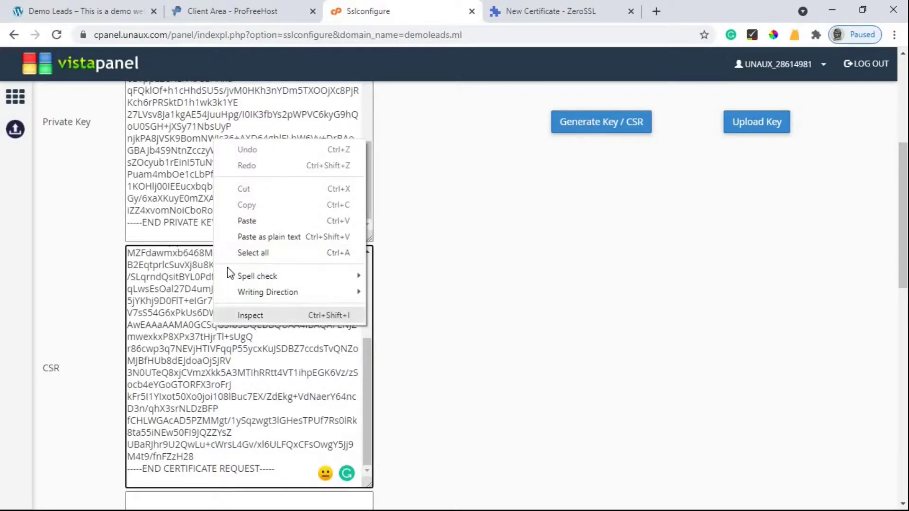
click(247, 253)
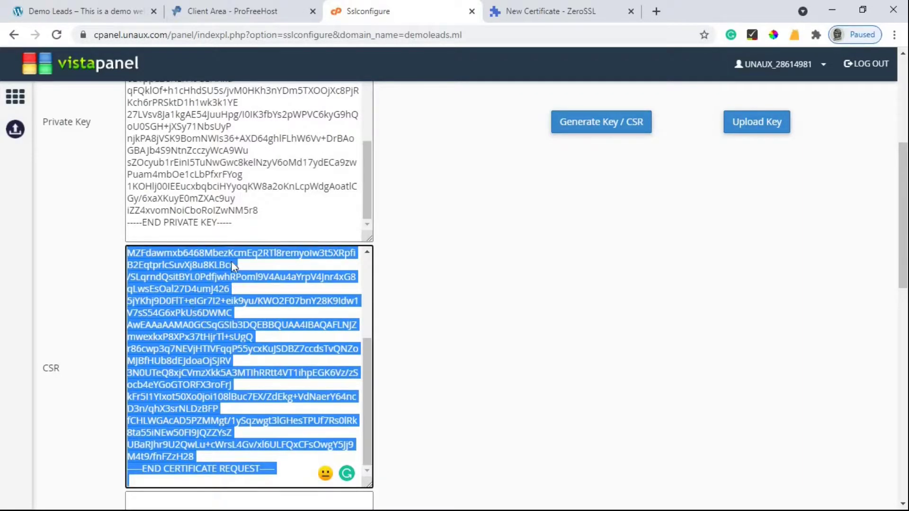
right_click(231, 265)
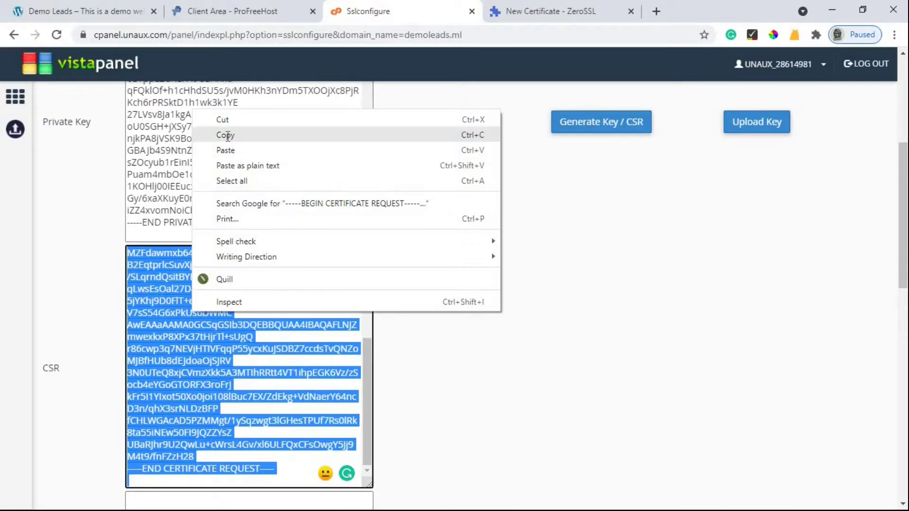
click(227, 136)
- Paste the copied CSR into ZeroSSL's CSR box and continue
click(540, 18)
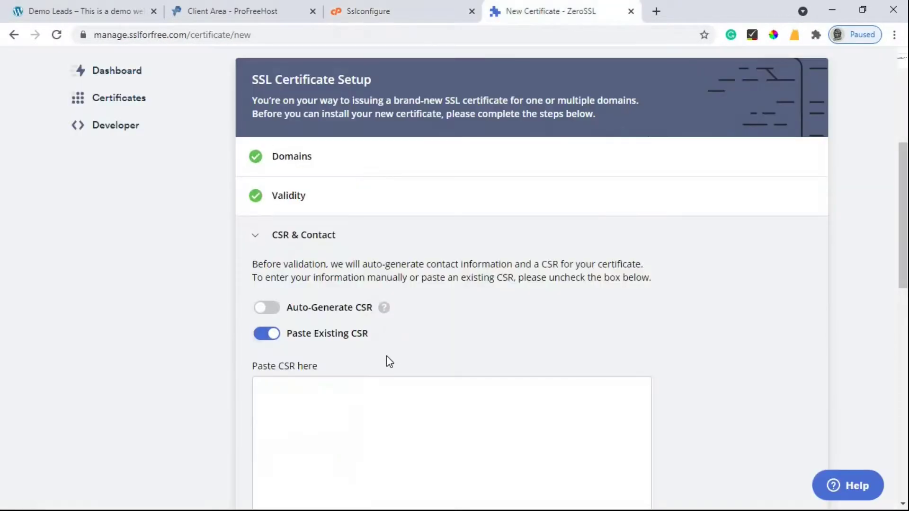
scroll(335, 283, down, 3)
right_click(336, 289)
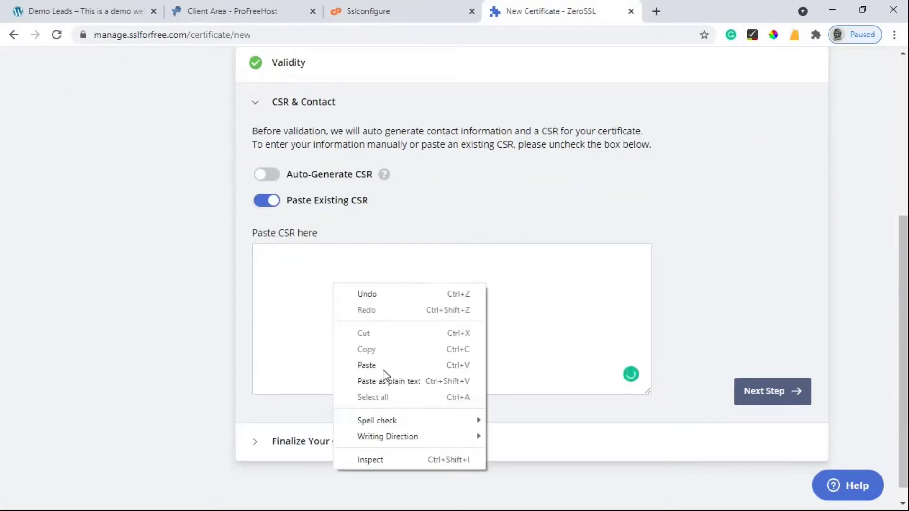
click(384, 368)
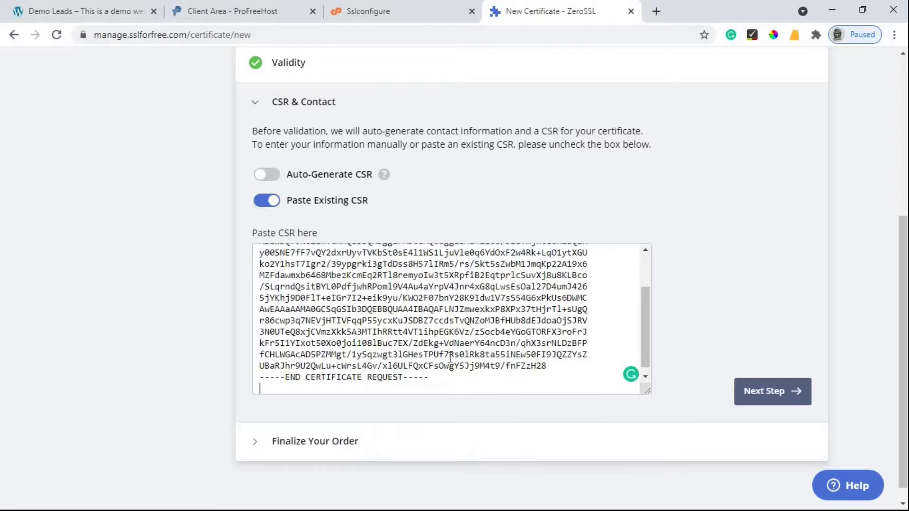
click(765, 392)
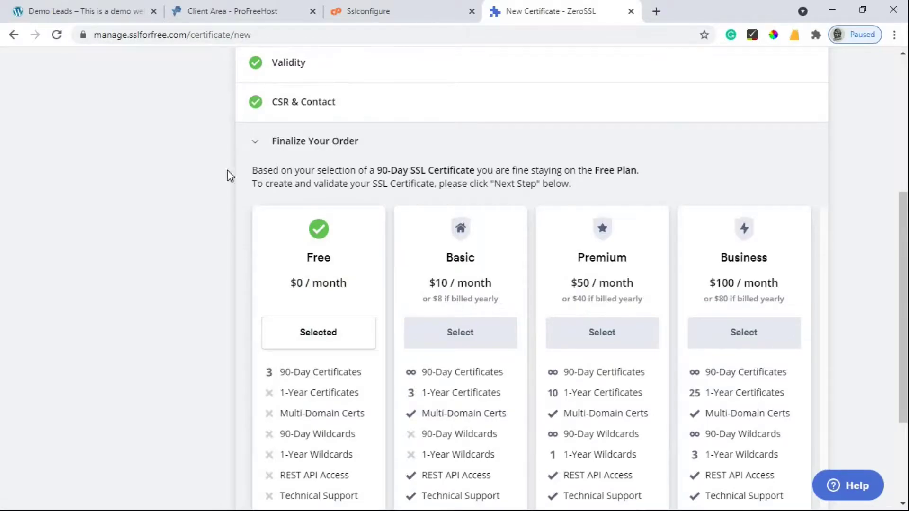
- Keep the Free plan and create the certificate
scroll(396, 143, down, 3)
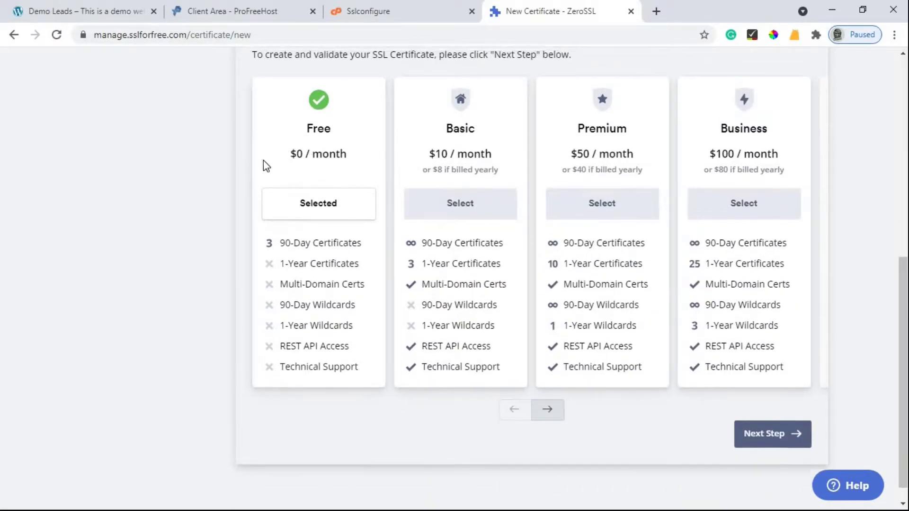
scroll(284, 199, up, 1)
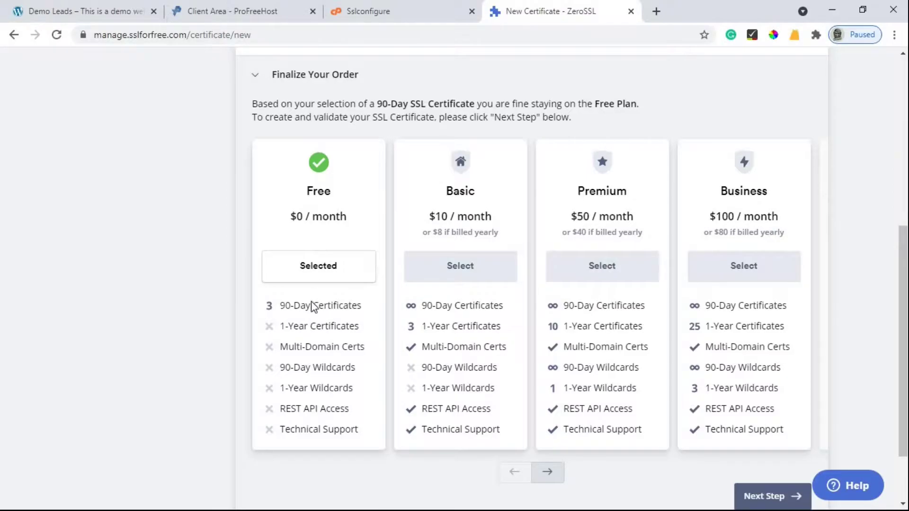
scroll(325, 308, down, 2)
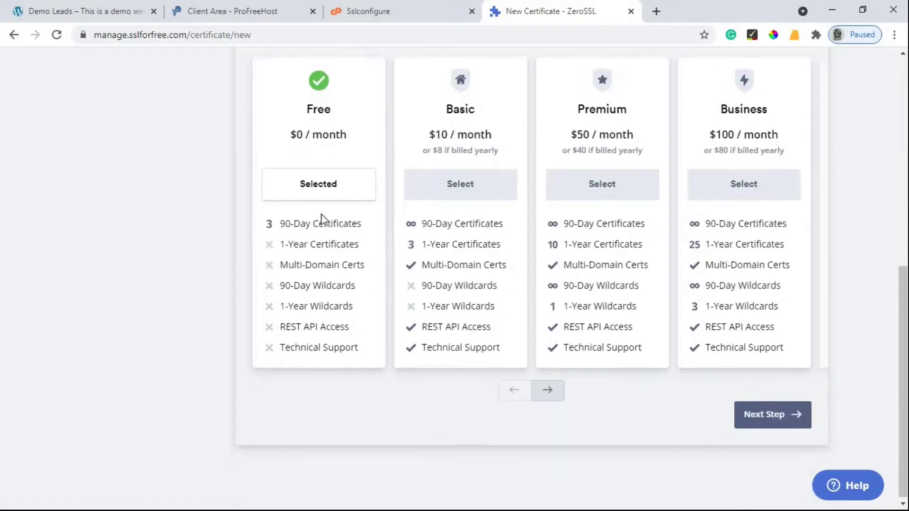
click(780, 417)
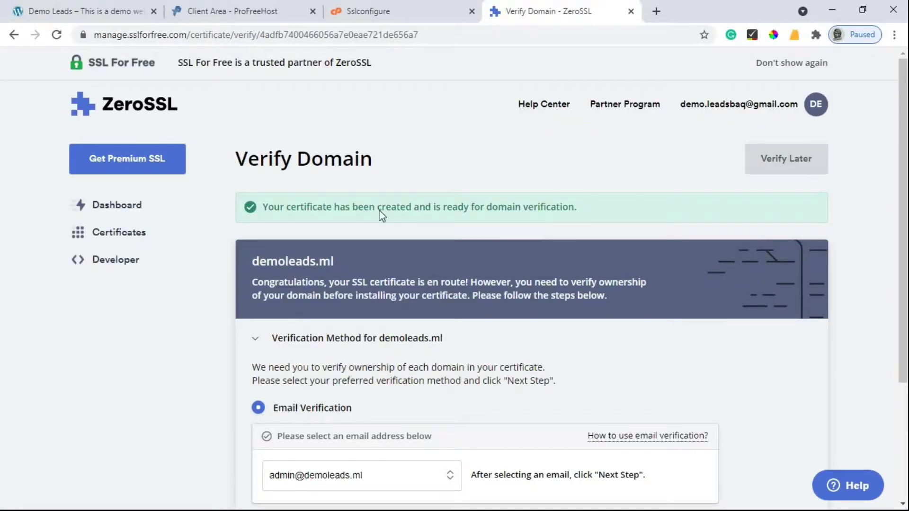
- Choose DNS (CNAME) verification for demoleads.ml and view the Name, Point To and TTL values
scroll(363, 208, down, 4)
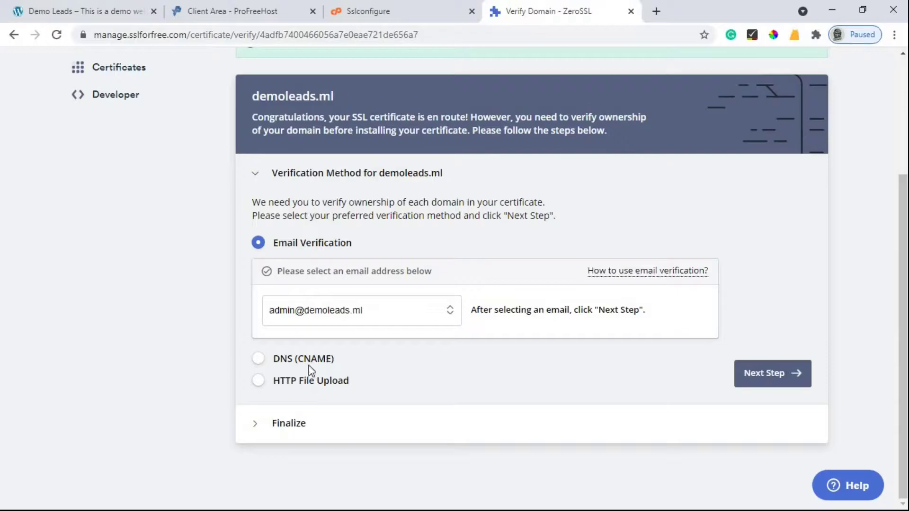
click(260, 360)
scroll(283, 260, down, 3)
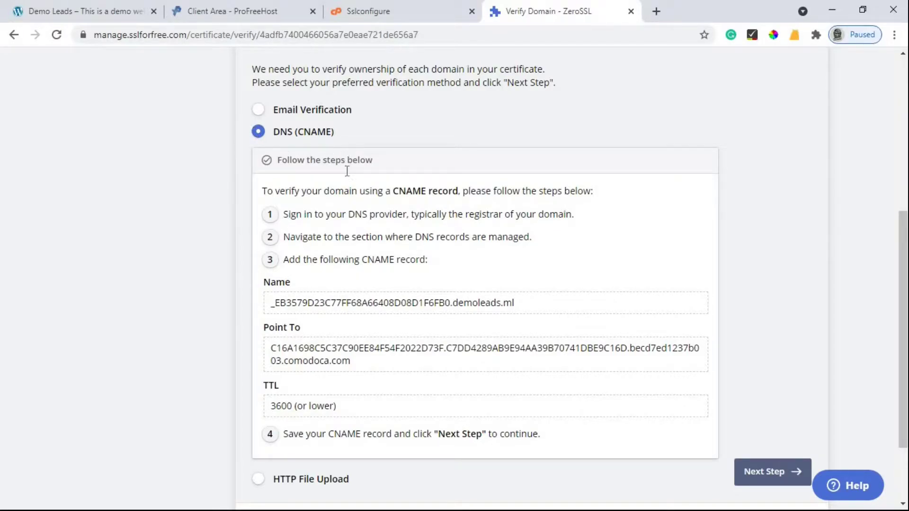
scroll(347, 171, down, 2)
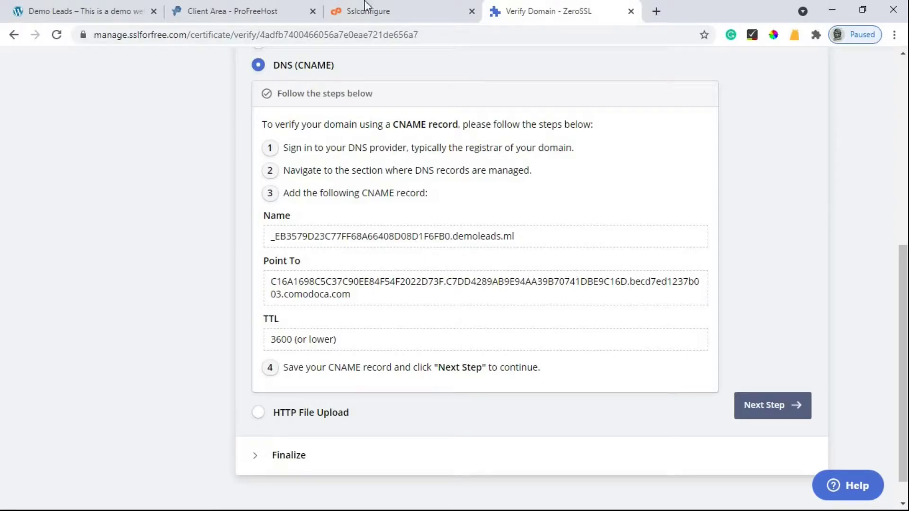
click(267, 10)
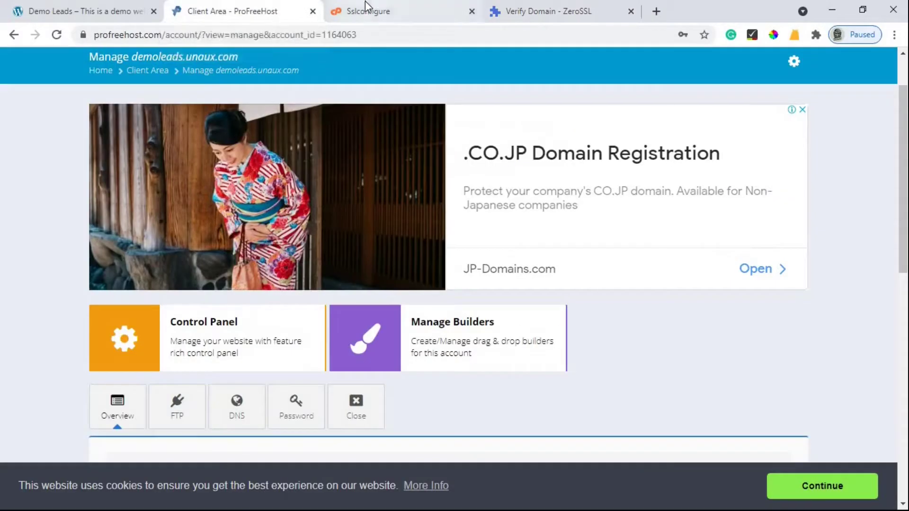
- From the VistaPanel home page, open CNAME Records under Advanced
click(367, 10)
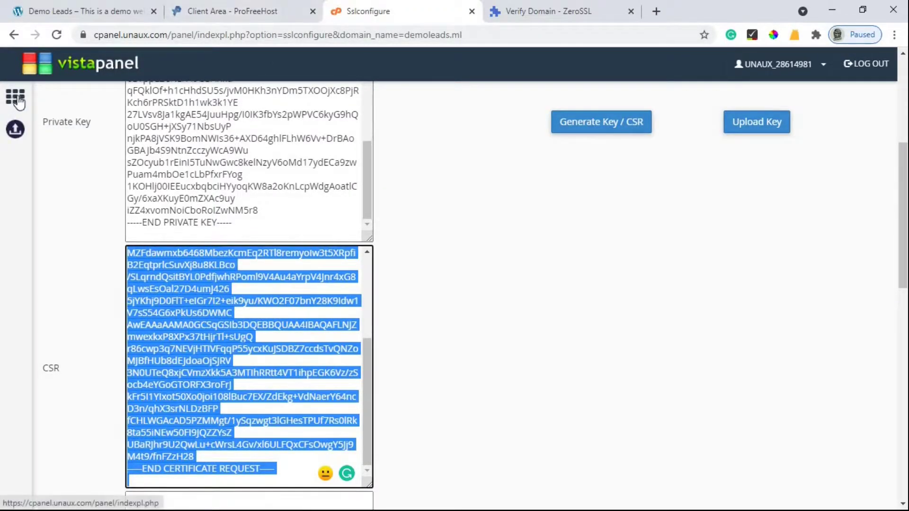
click(15, 99)
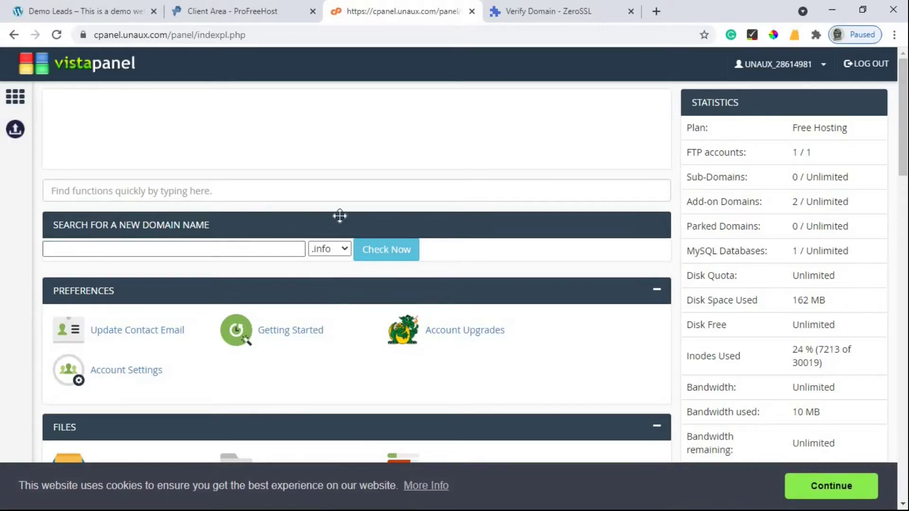
scroll(328, 218, down, 1)
scroll(330, 223, down, 10)
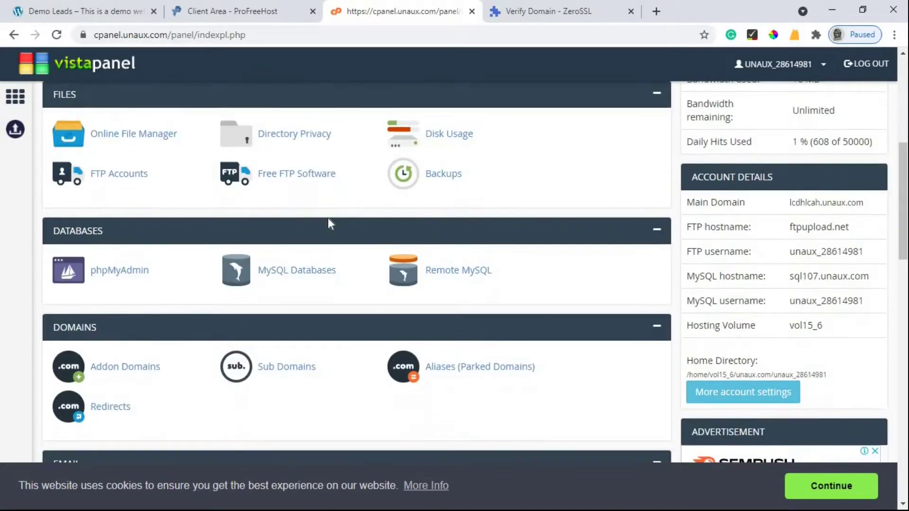
scroll(343, 243, down, 8)
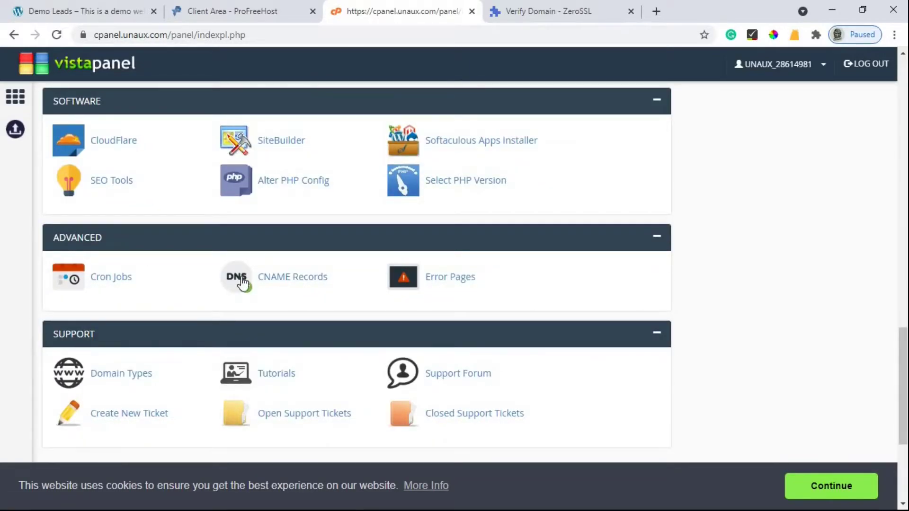
click(309, 281)
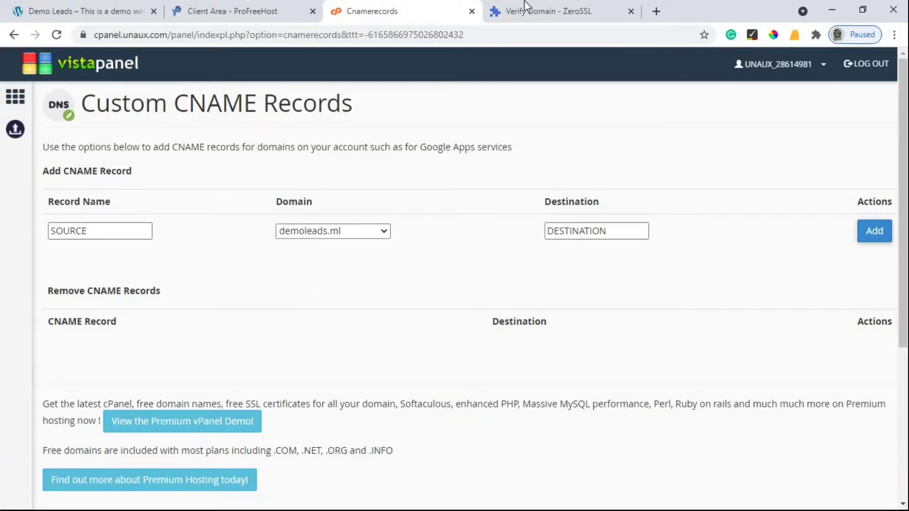
- Copy ZeroSSL's verification record name, without the .demoleads.ml suffix
click(557, 4)
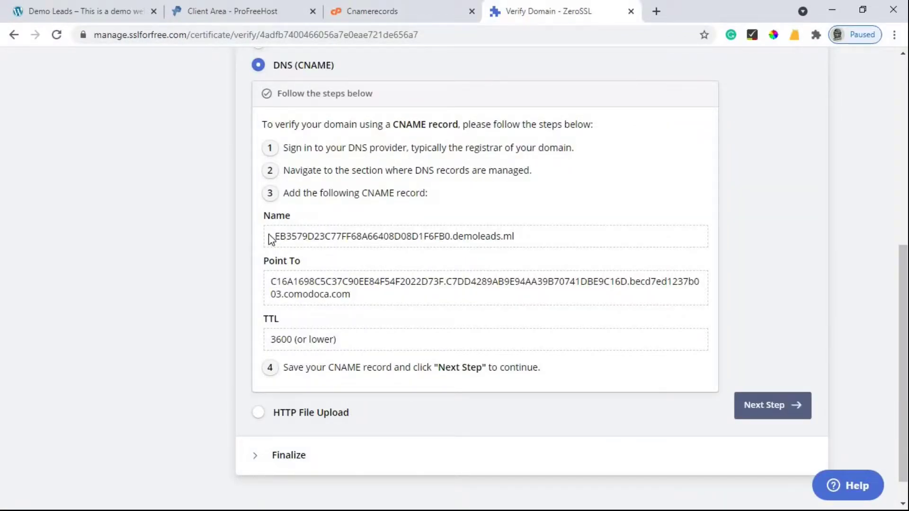
drag(271, 236, 450, 244)
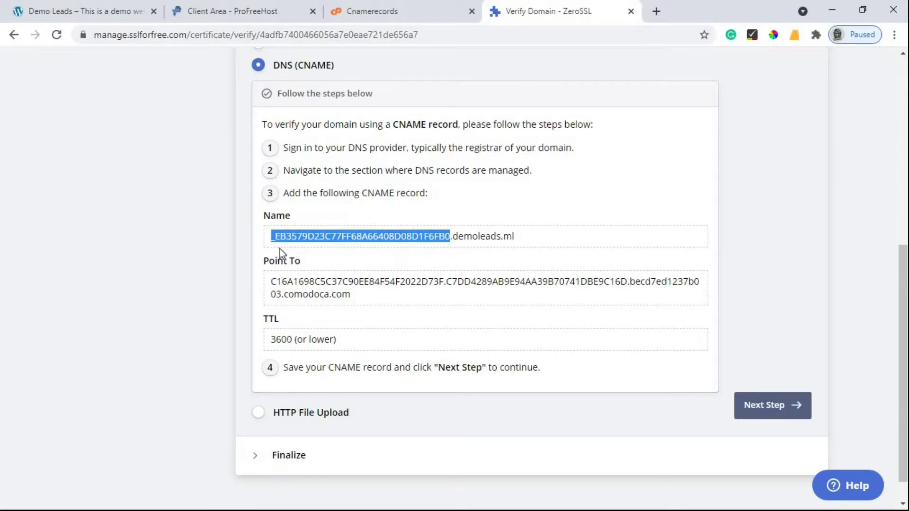
right_click(347, 240)
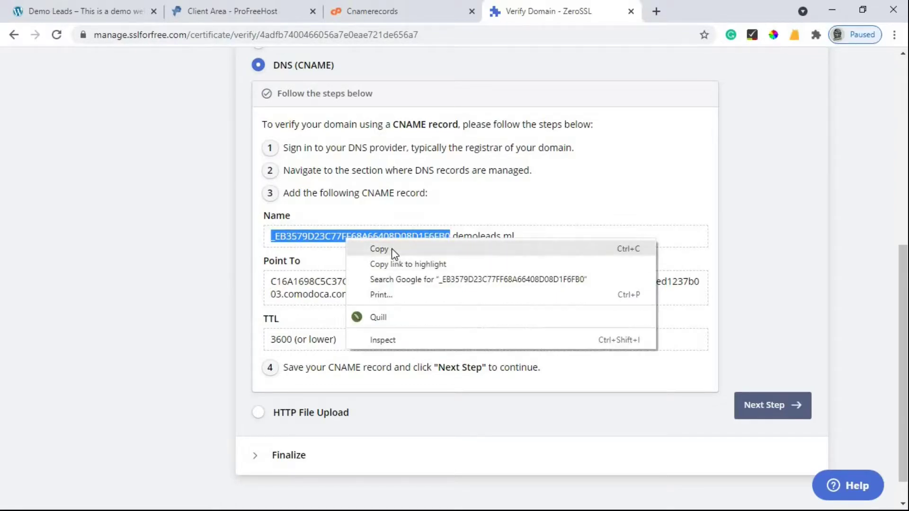
click(393, 250)
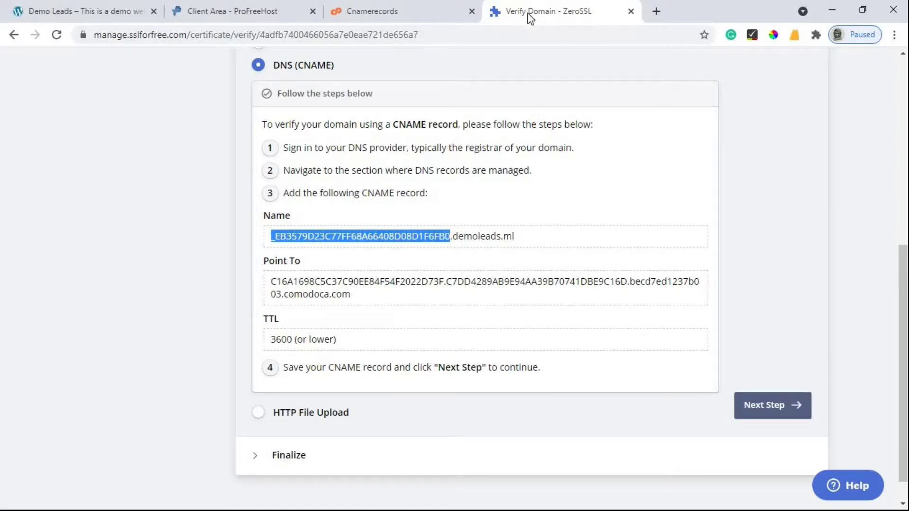
- Paste the copied name into the new CNAME record's Record Name field in VistaPanel
click(388, 11)
click(96, 232)
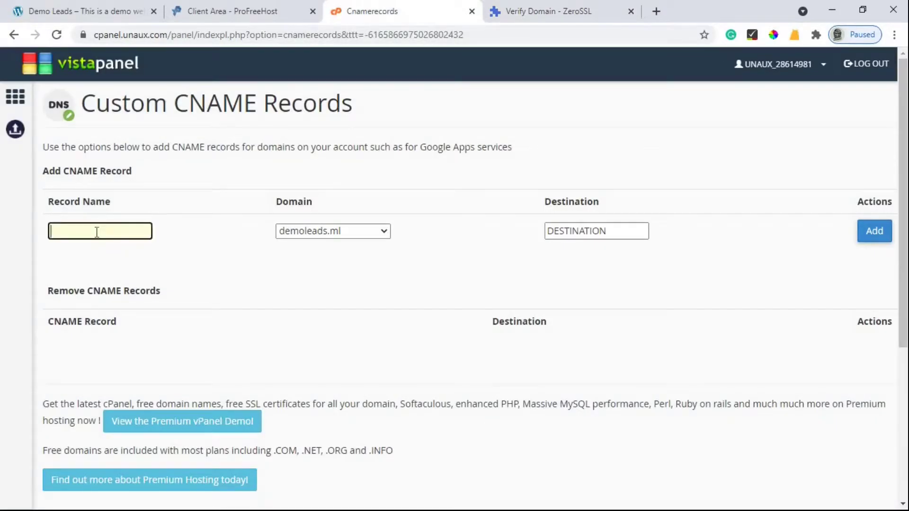
key(ctrl+v)
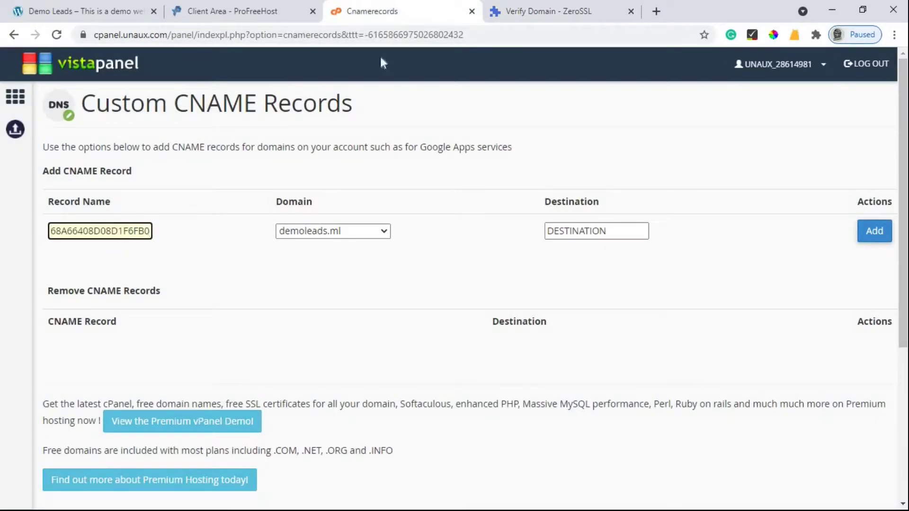
click(547, 9)
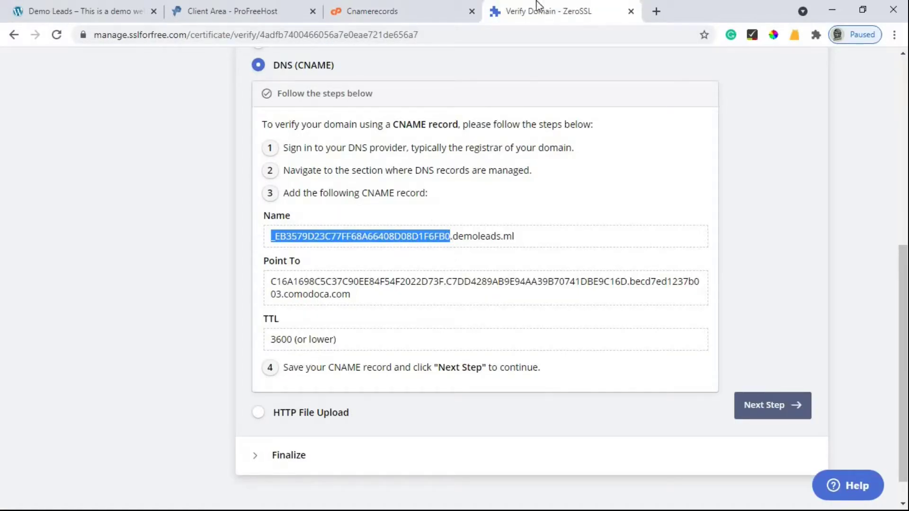
click(445, 7)
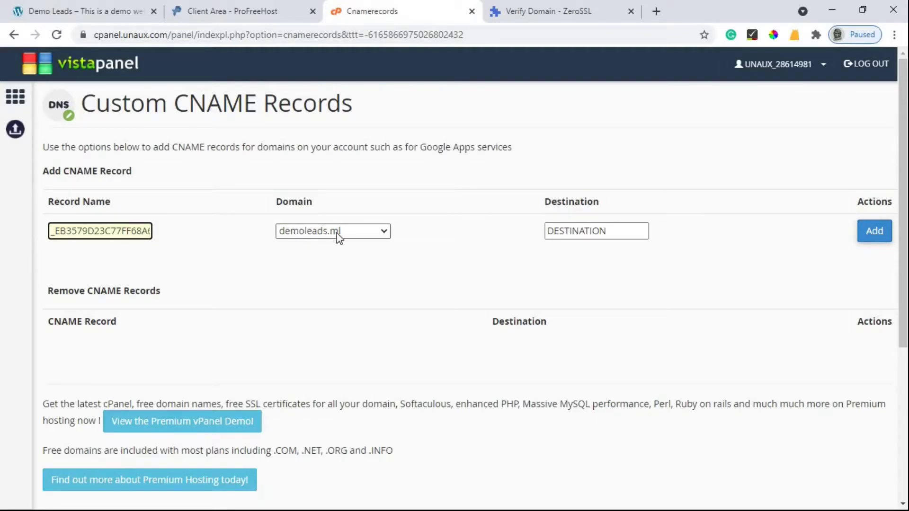
click(593, 266)
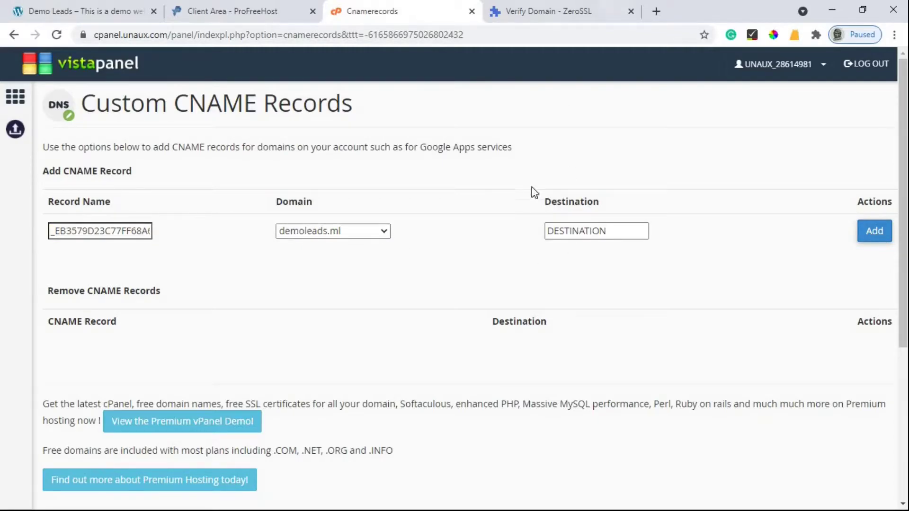
key(ctrl+Tab)
- In ZeroSSL, choose DNS (CNAME) verification and copy the Point To value
scroll(300, 256, down, 1)
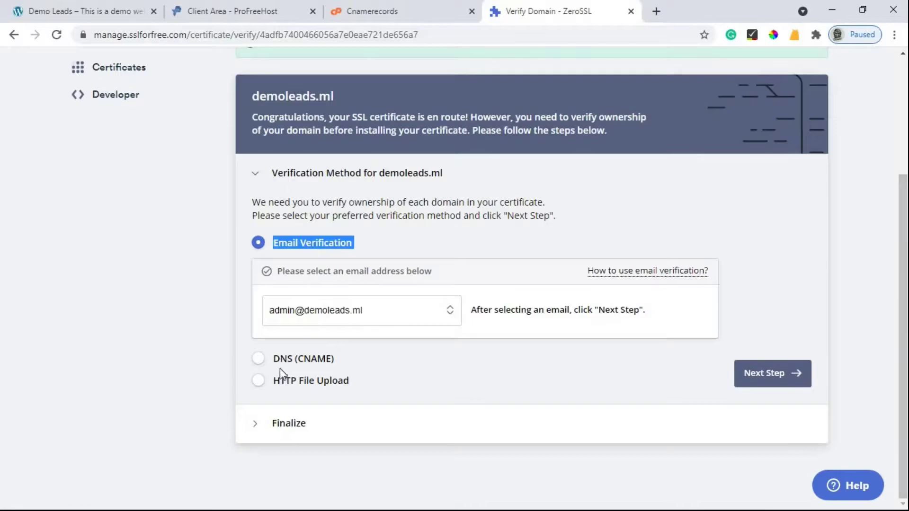
click(280, 369)
click(258, 358)
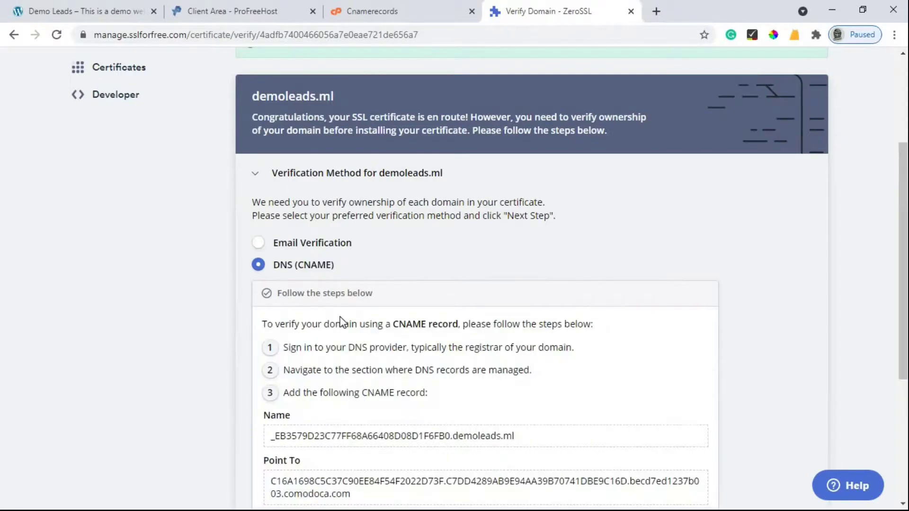
scroll(296, 360, down, 5)
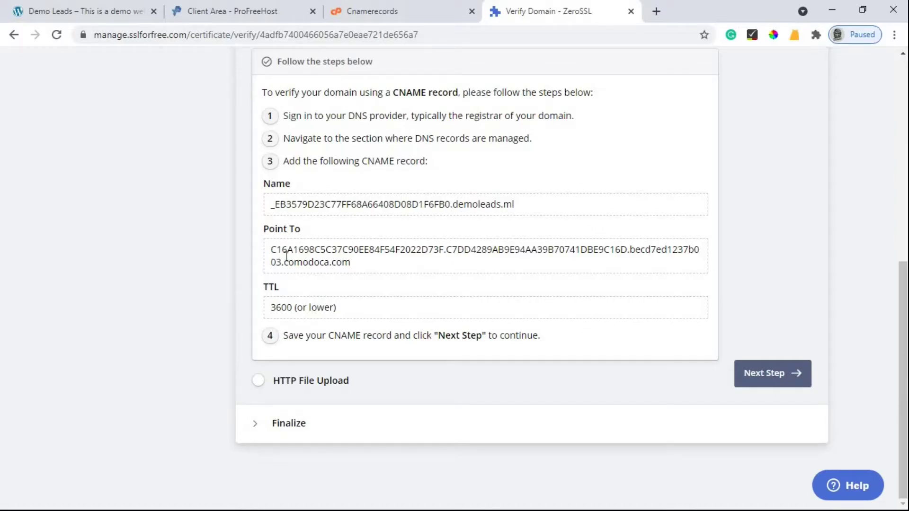
scroll(284, 275, up, 5)
scroll(298, 296, down, 2)
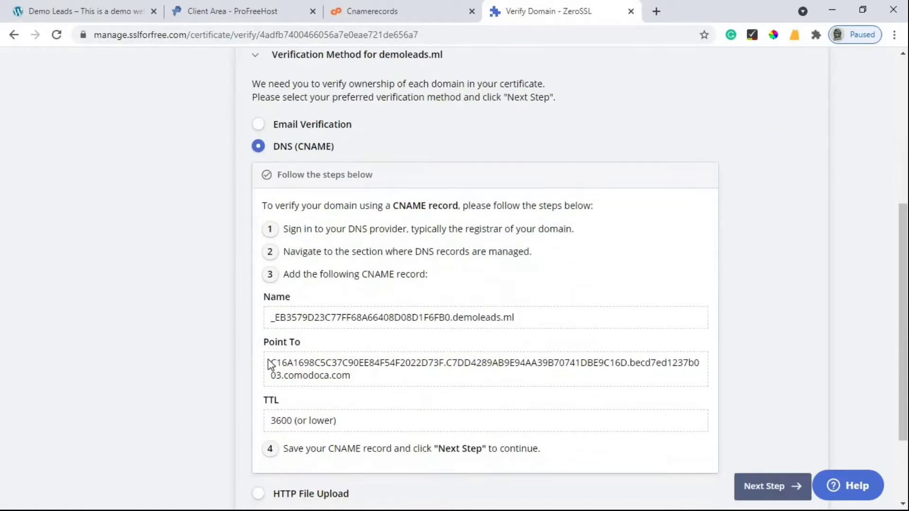
triple_click(326, 377)
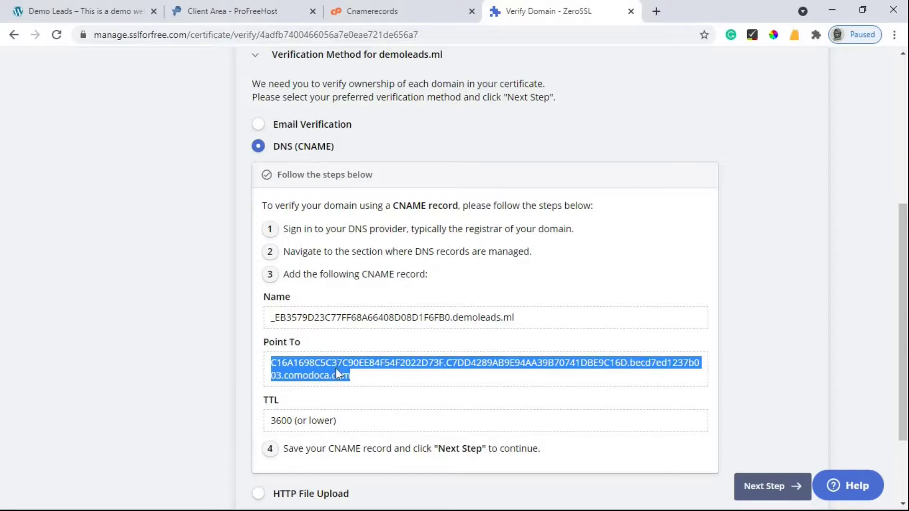
right_click(337, 371)
click(384, 379)
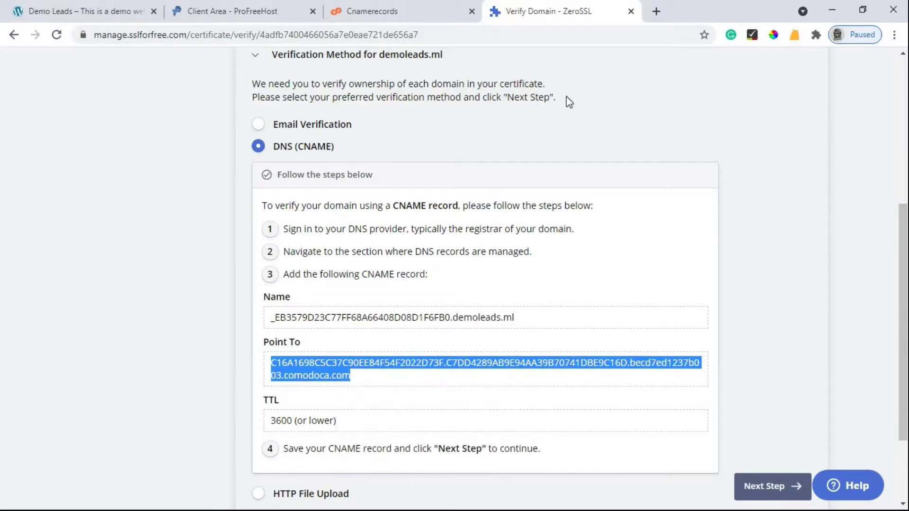
- Paste the comodoca.com value as the CNAME destination, double-check it, and add the record
click(382, 7)
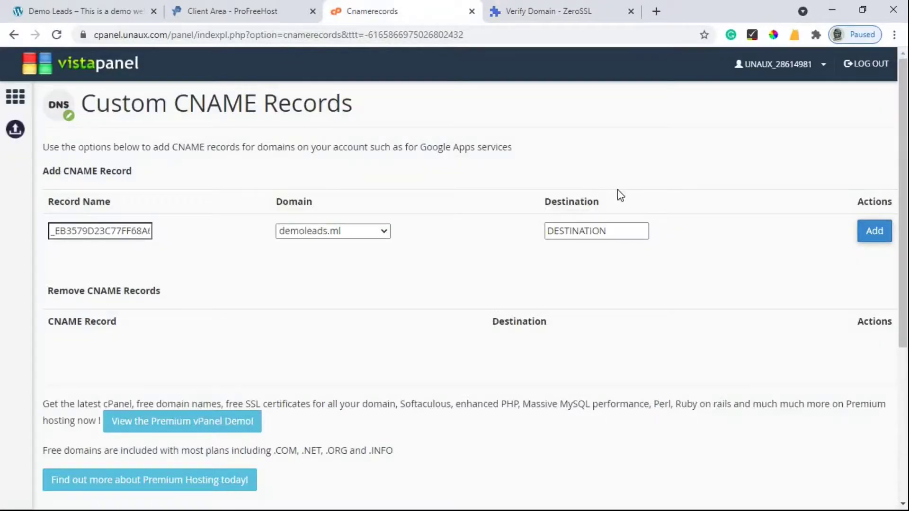
click(572, 234)
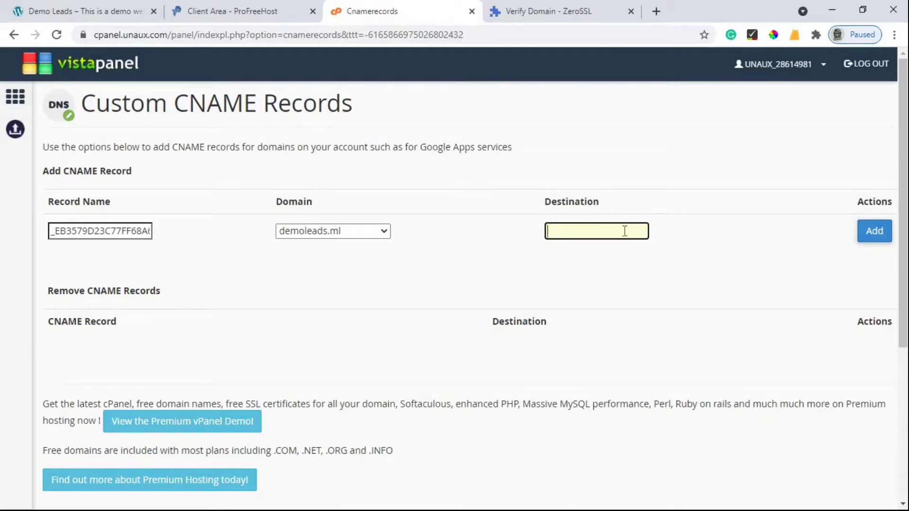
key(ctrl+v)
click(392, 278)
key(Tab)
key(ctrl+Tab)
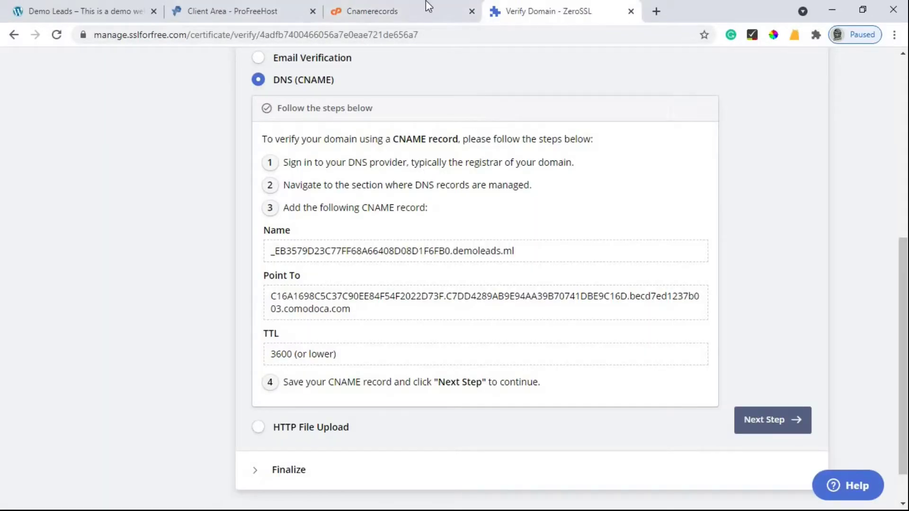
click(370, 3)
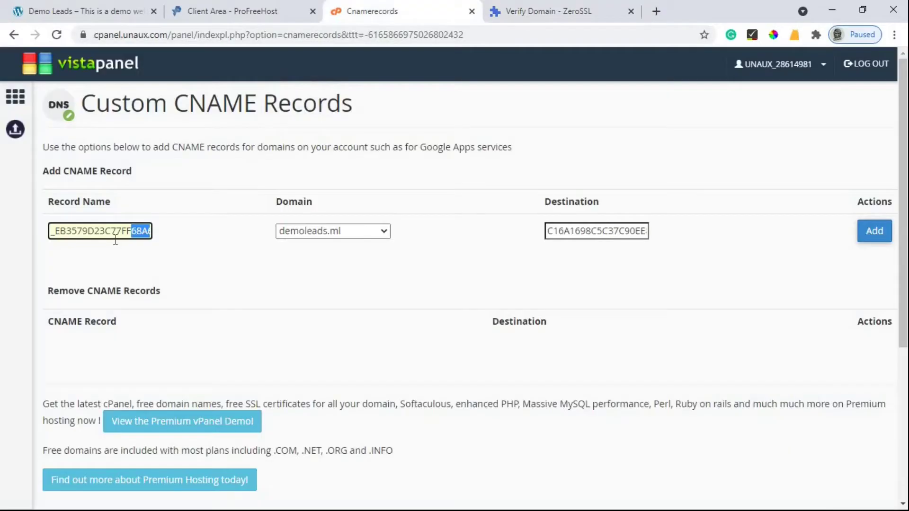
click(589, 230)
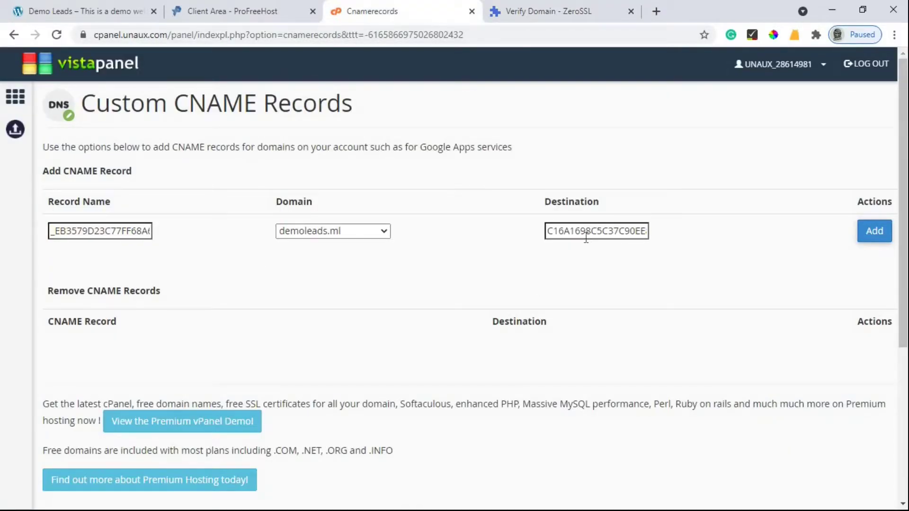
click(876, 237)
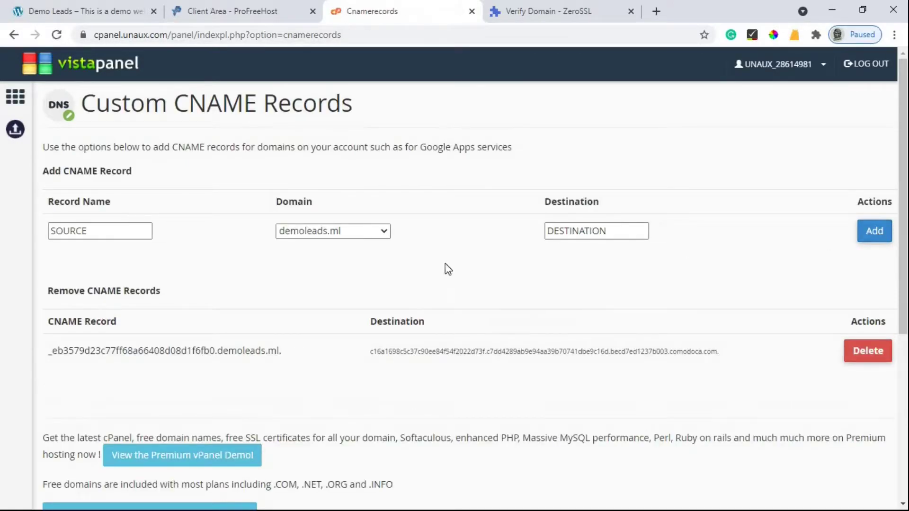
scroll(107, 251, down, 3)
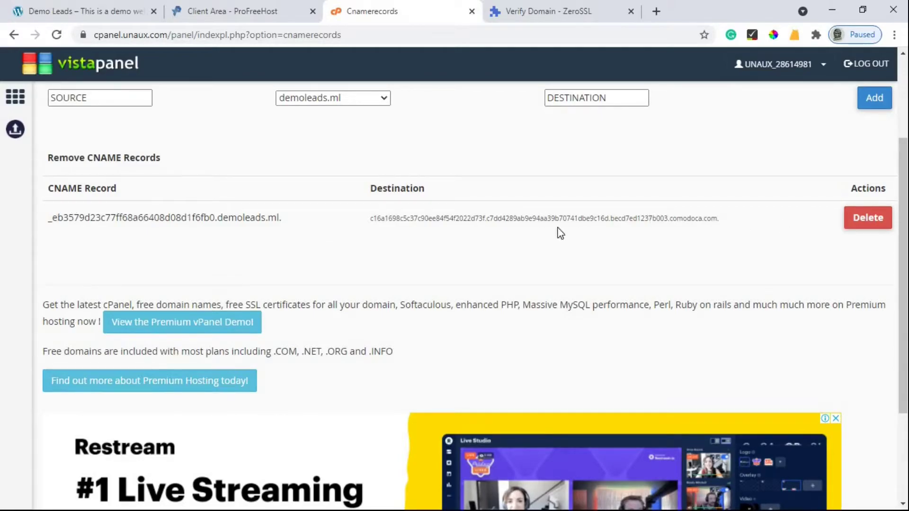
- Advance to ZeroSSL's Finalize step and run Verify Domain for demoleads.ml
scroll(547, 156, up, 2)
click(548, 9)
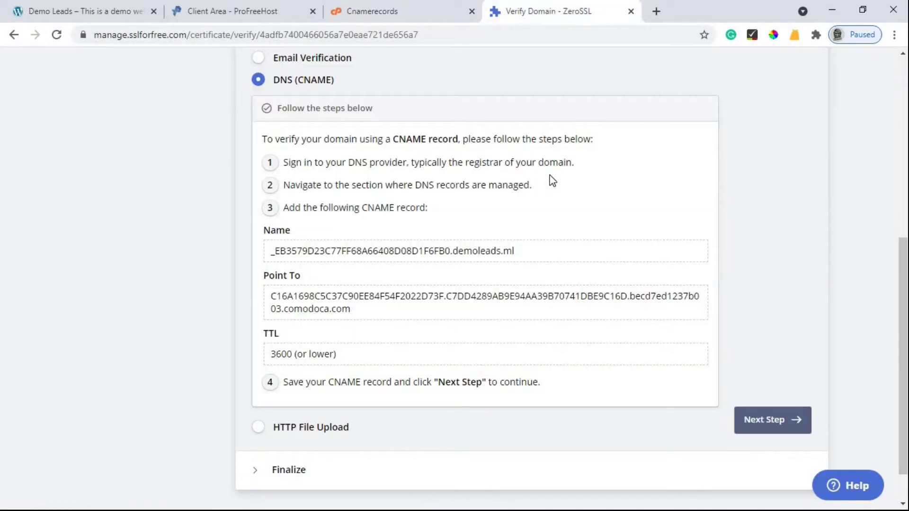
scroll(547, 179, down, 2)
click(761, 373)
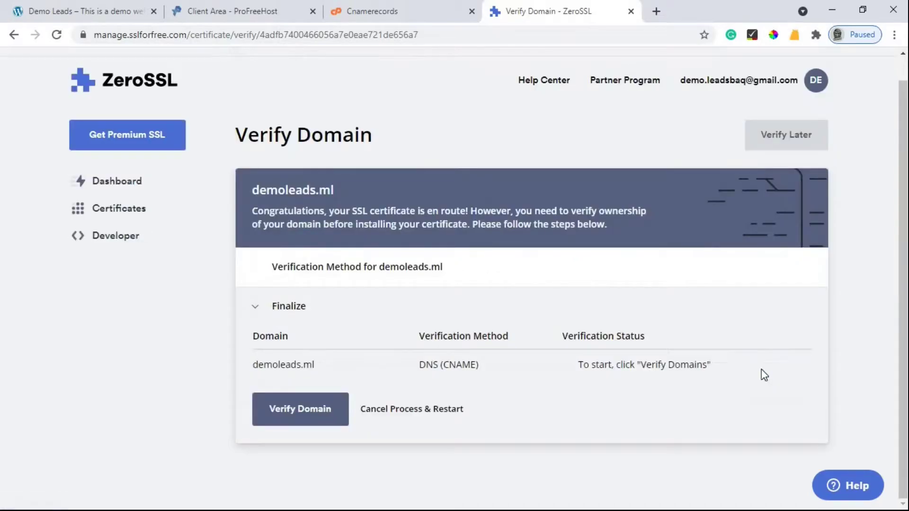
click(310, 409)
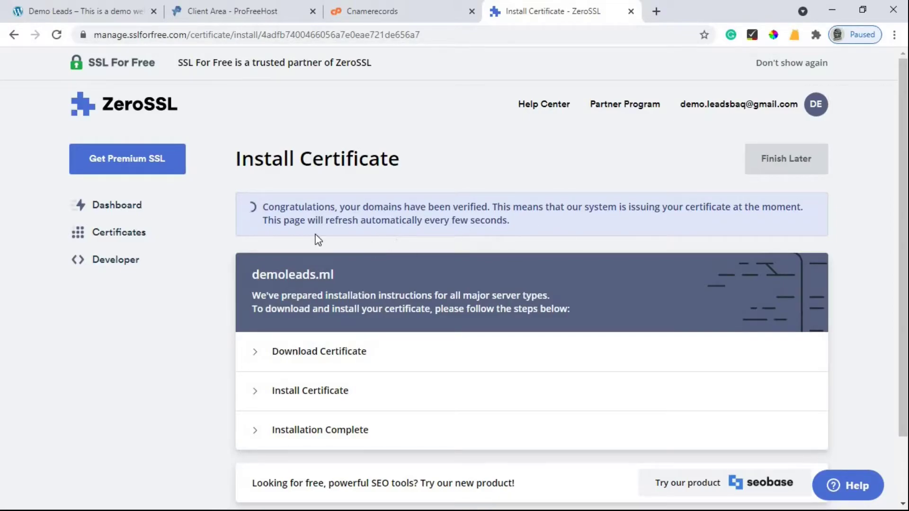
- Set Server Type to cPanel and download the certificate as a .zip
scroll(430, 207, down, 2)
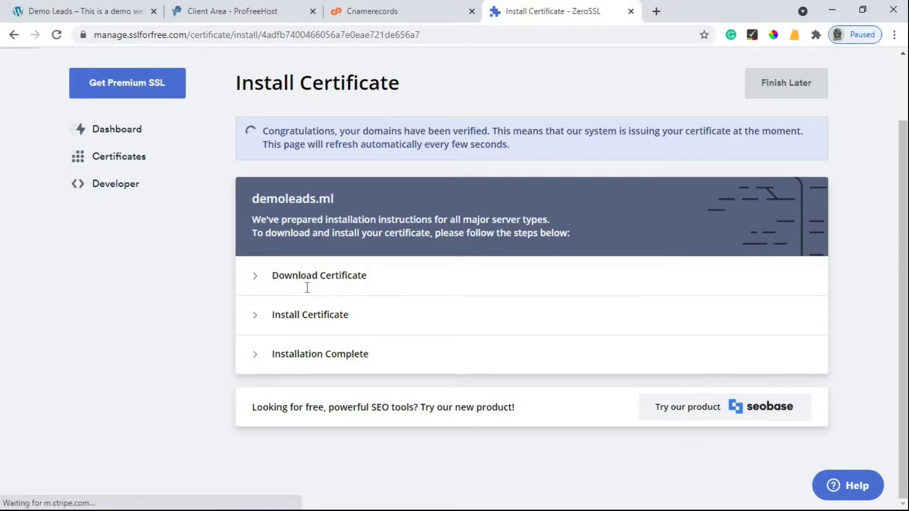
scroll(424, 234, down, 1)
scroll(424, 234, down, 1)
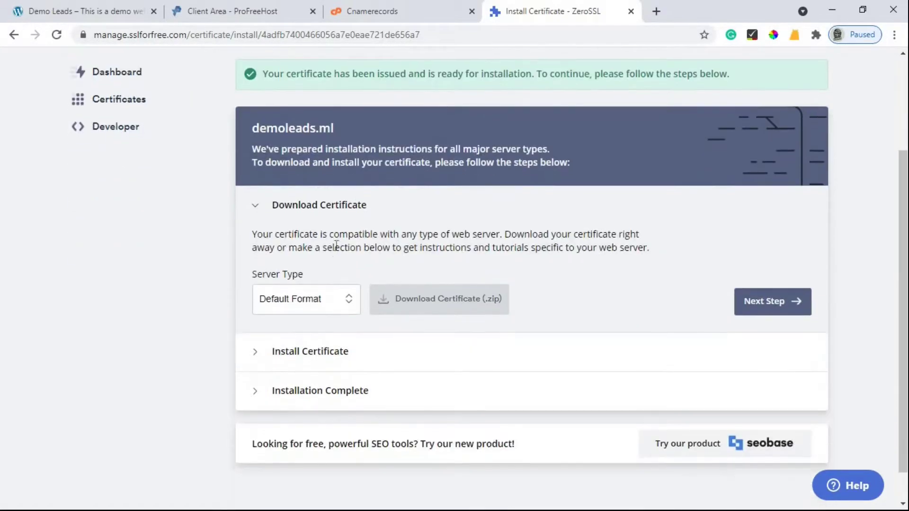
scroll(331, 287, down, 1)
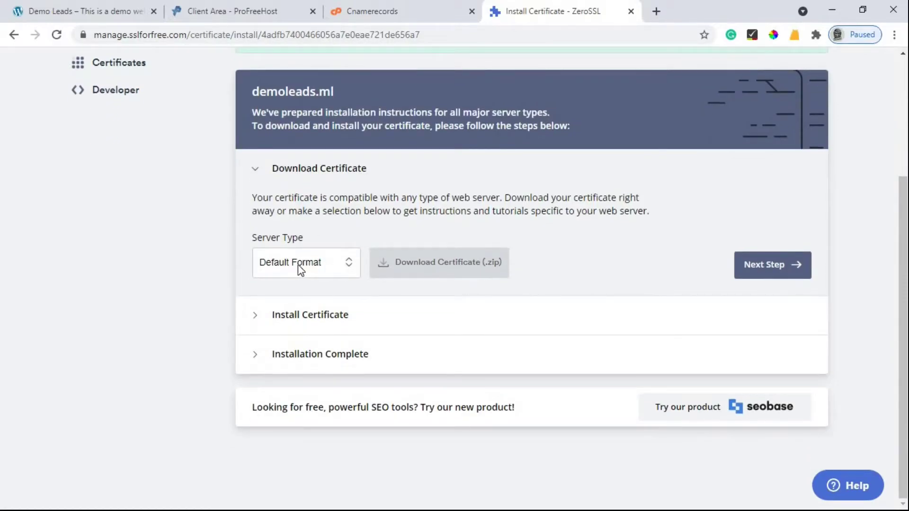
click(333, 273)
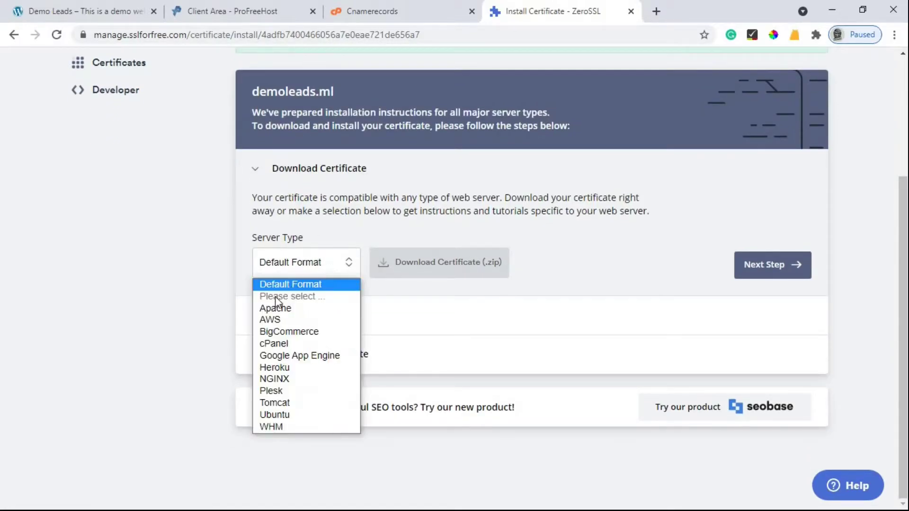
click(280, 342)
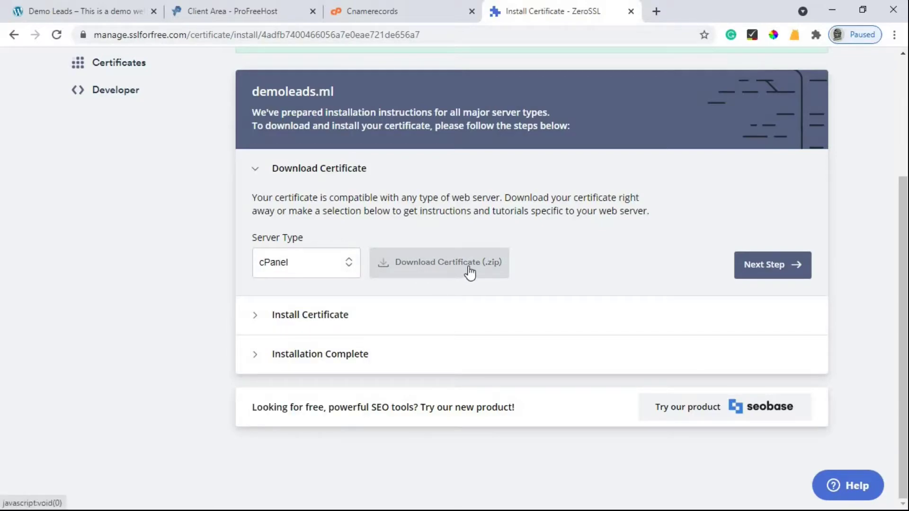
click(476, 268)
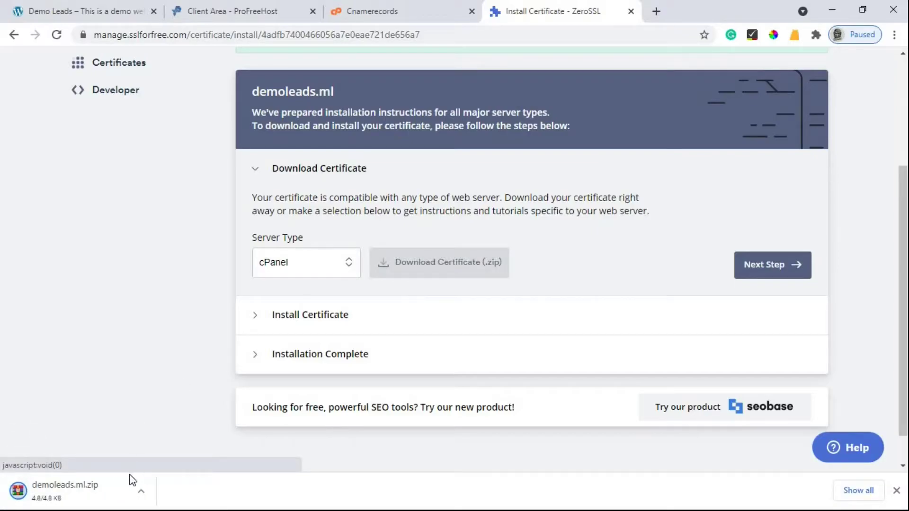
- Continue to the Install Certificate step and show demoleads.ml.zip in its folder
click(763, 267)
scroll(750, 265, down, 2)
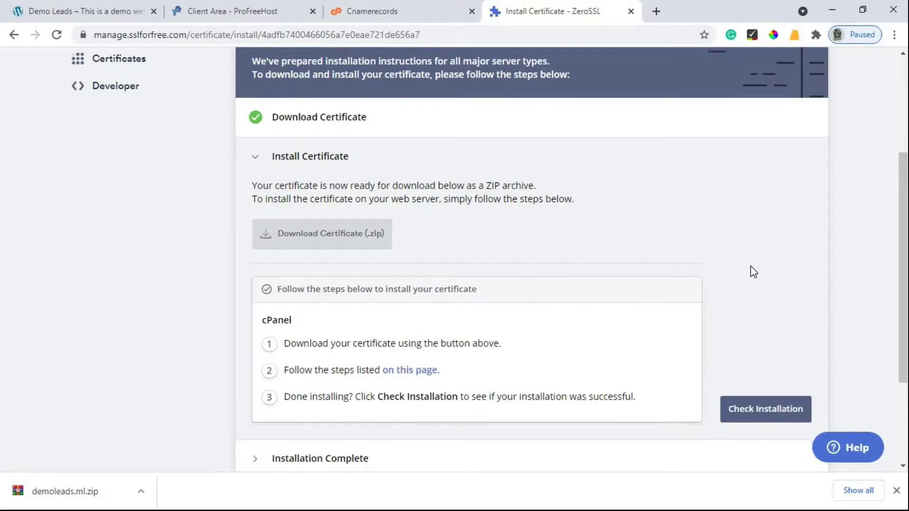
click(148, 491)
click(182, 457)
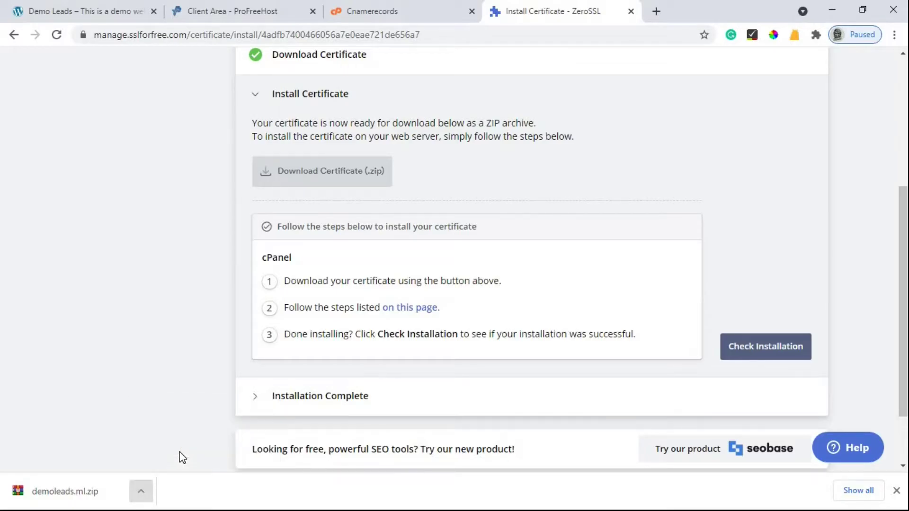
- Maximize File Explorer and extract demoleads.ml.zip into Downloads
click(611, 118)
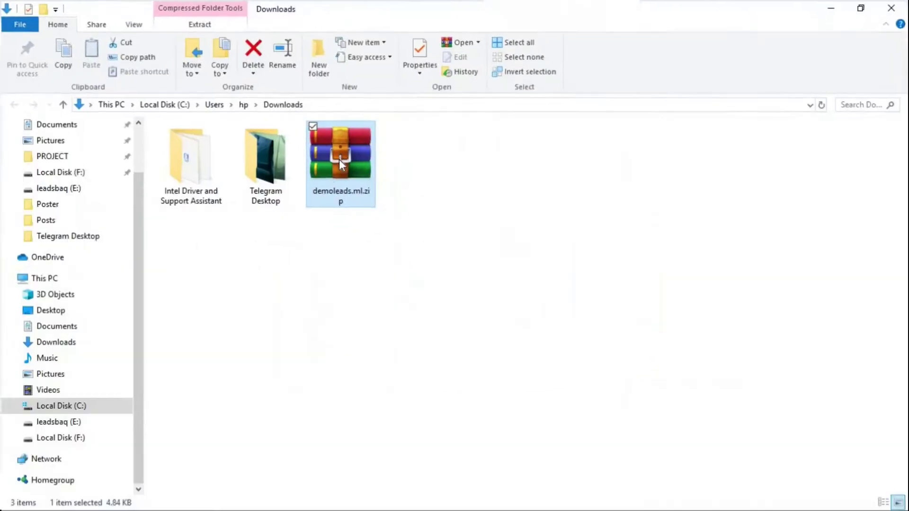
right_click(336, 165)
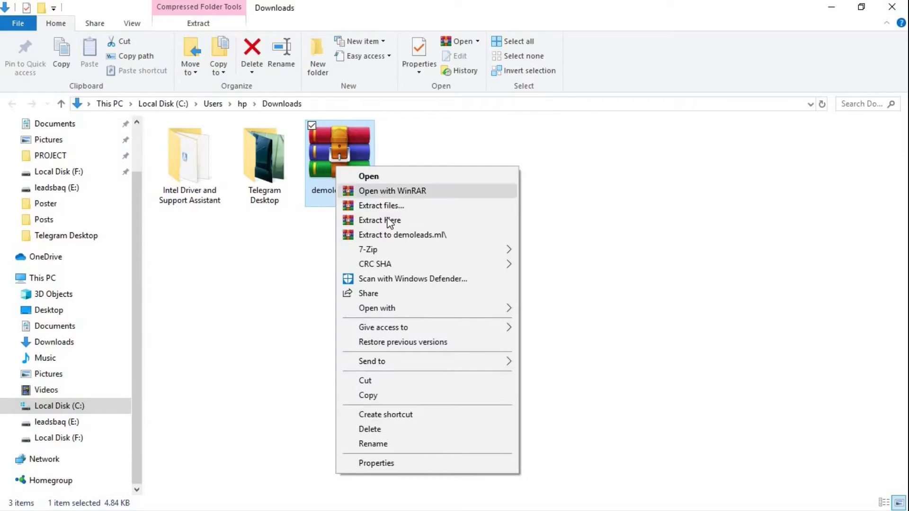
click(393, 221)
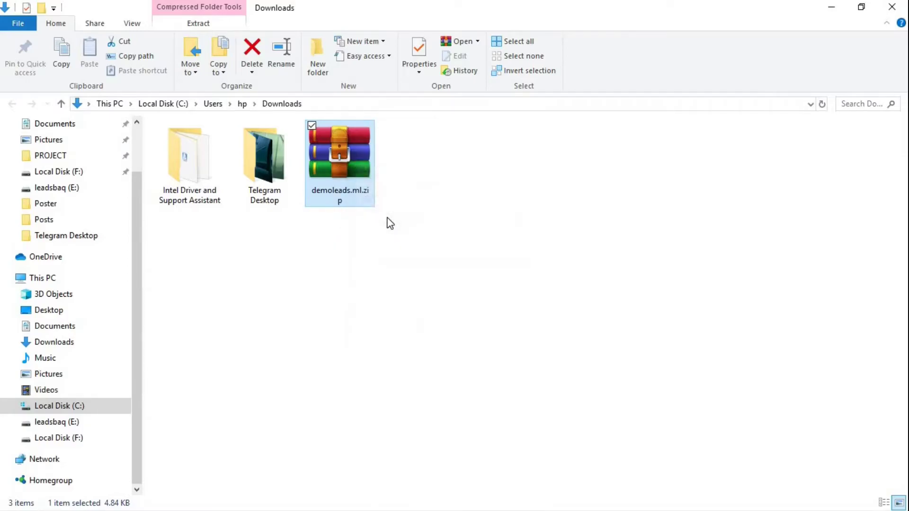
click(432, 254)
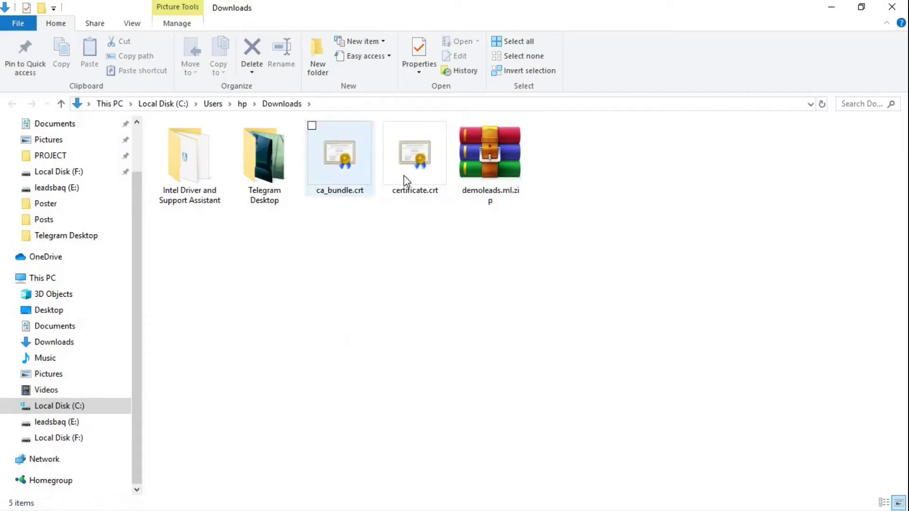
- Open certificate.crt in Notepad, select all its text, and close File Explorer
right_click(422, 157)
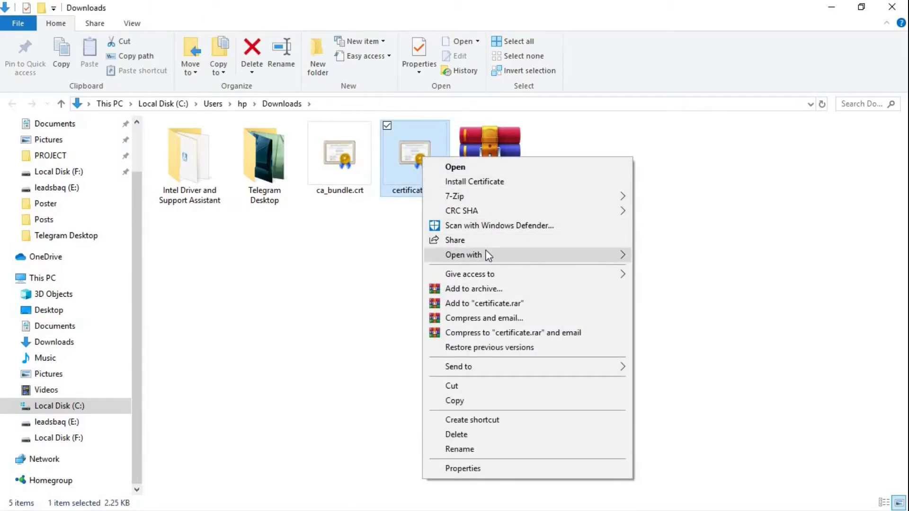
mouse_move(462, 256)
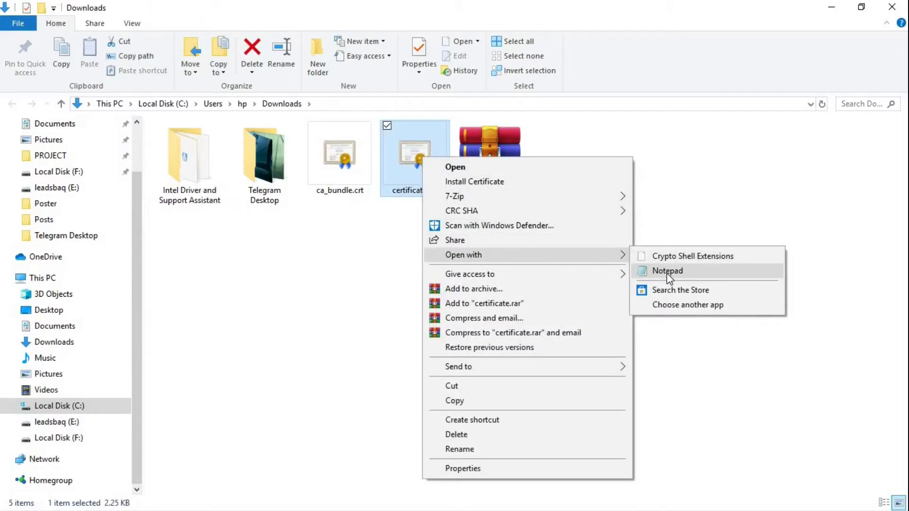
click(667, 274)
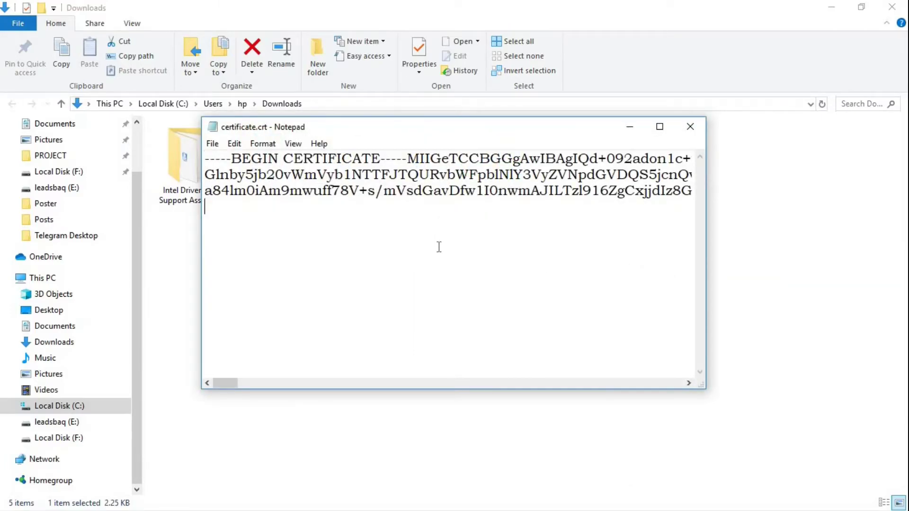
key(ctrl+a)
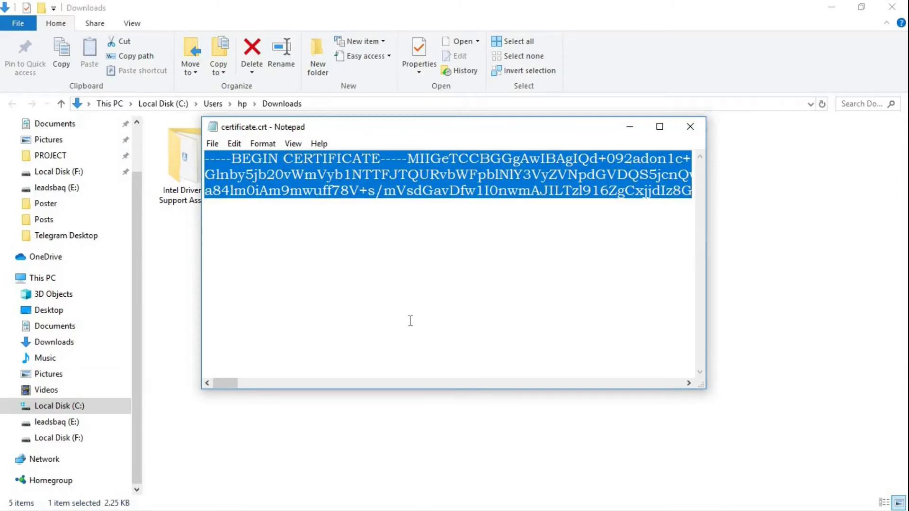
click(690, 126)
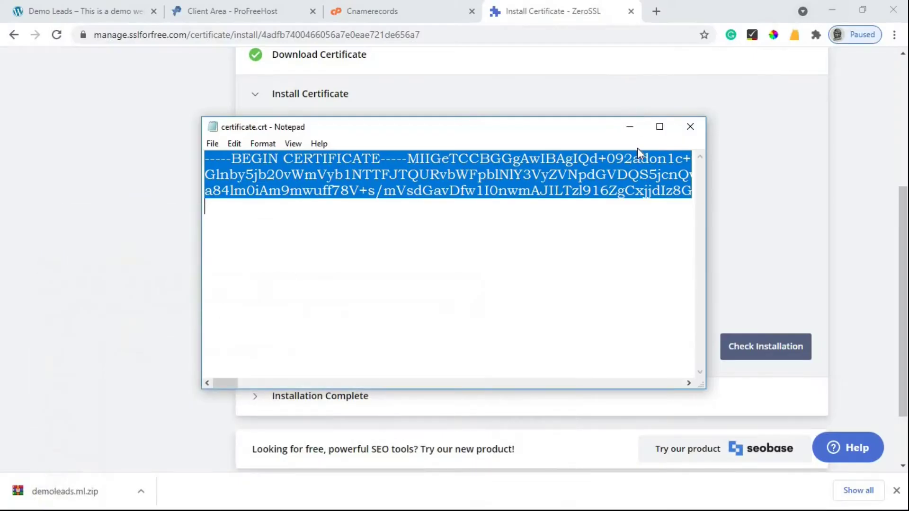
- In VistaPanel, open the SSL/TLS configuration for demoleads.ml
click(630, 126)
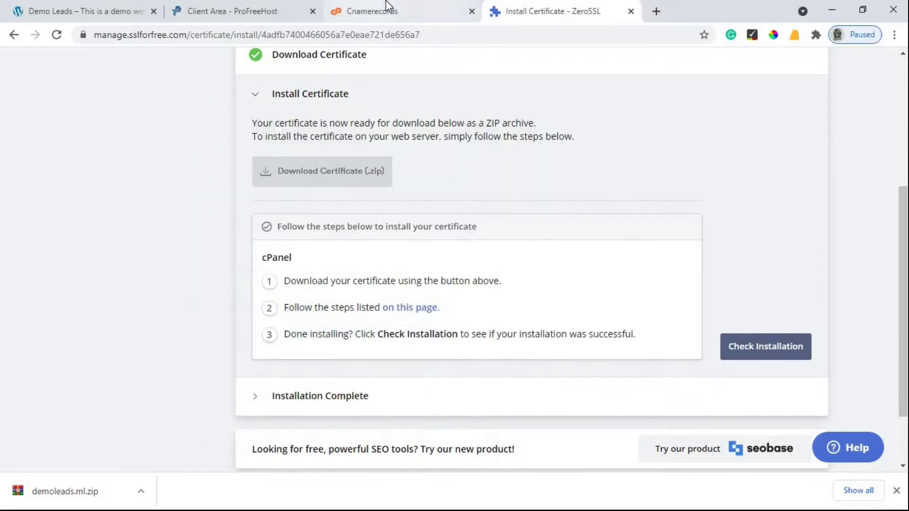
click(386, 10)
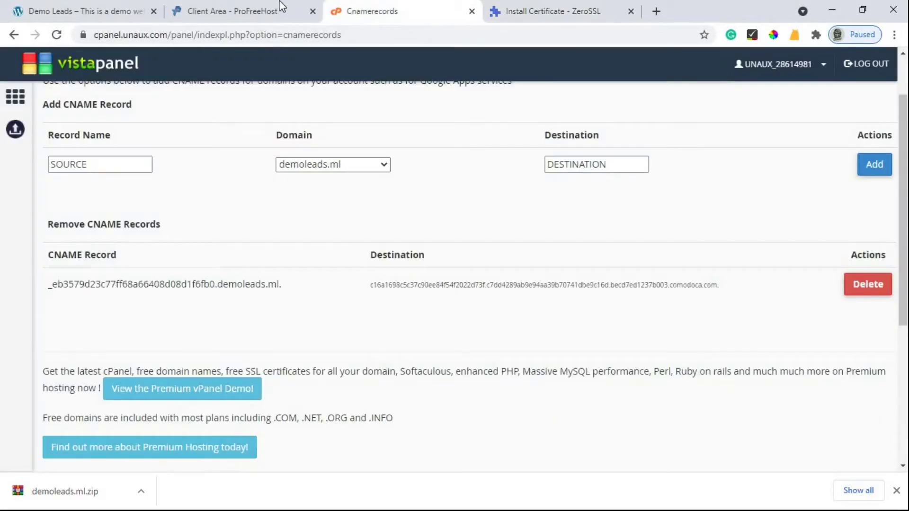
click(11, 105)
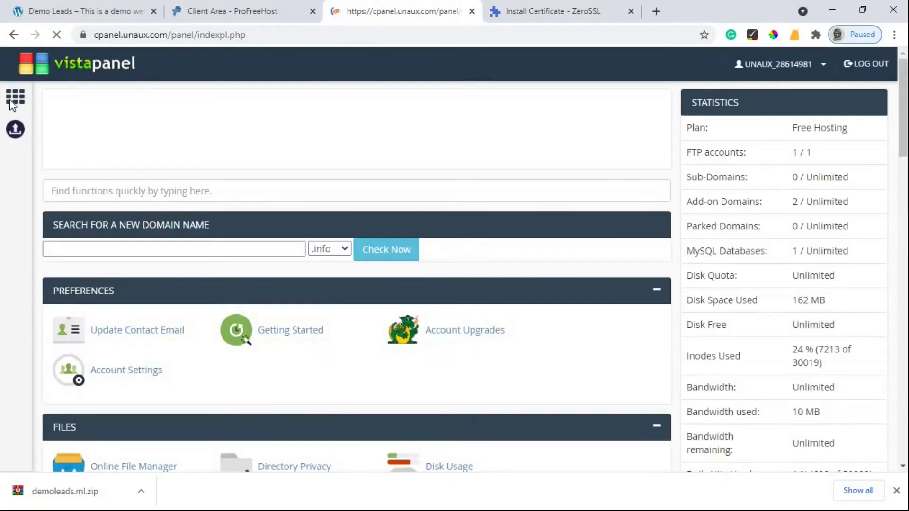
scroll(308, 240, down, 10)
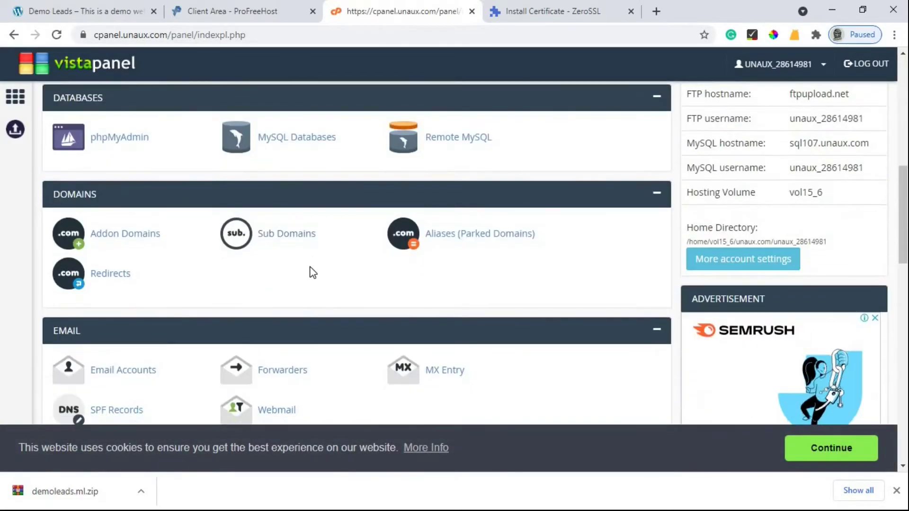
scroll(312, 273, down, 7)
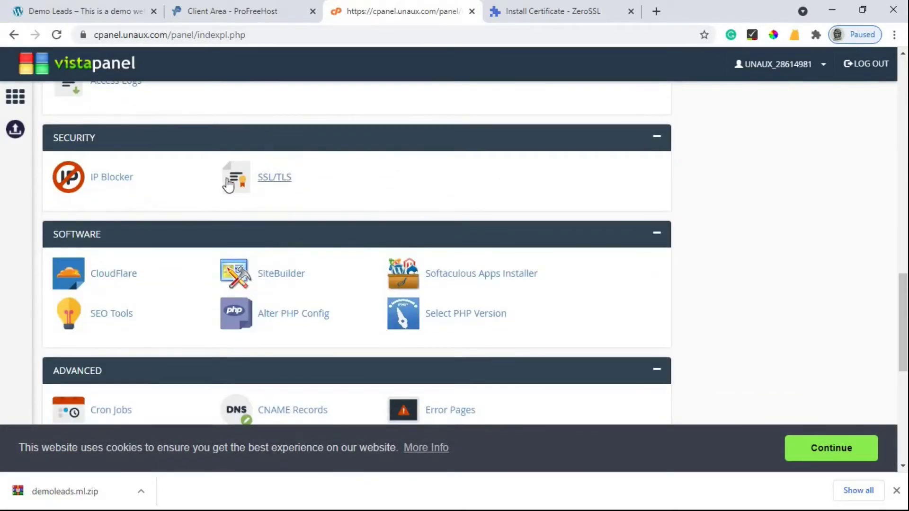
click(266, 180)
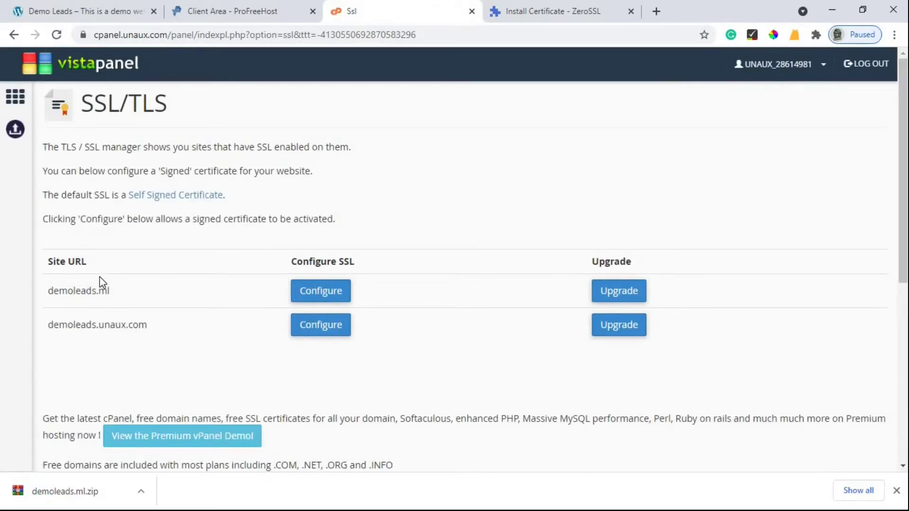
click(309, 296)
- Paste the signed certificate into the Certificate box, upload it, and return home
scroll(415, 291, down, 9)
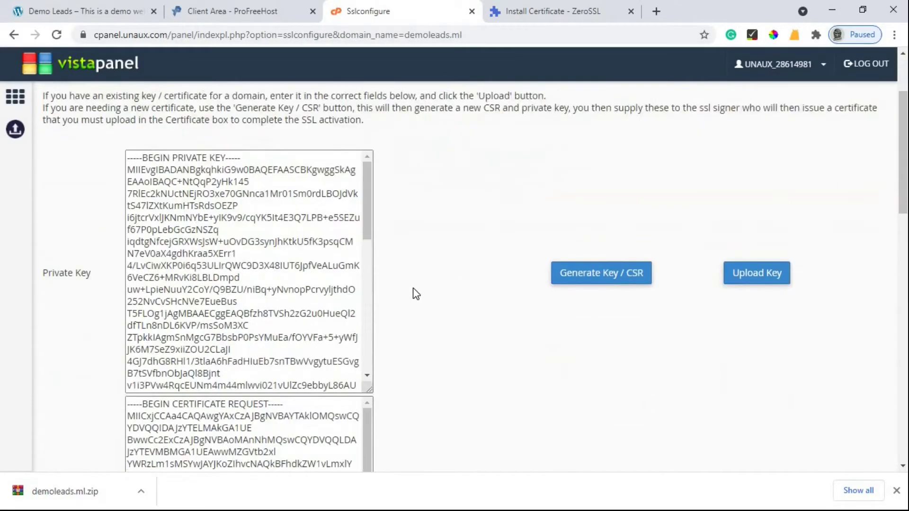
scroll(388, 301, down, 3)
click(219, 325)
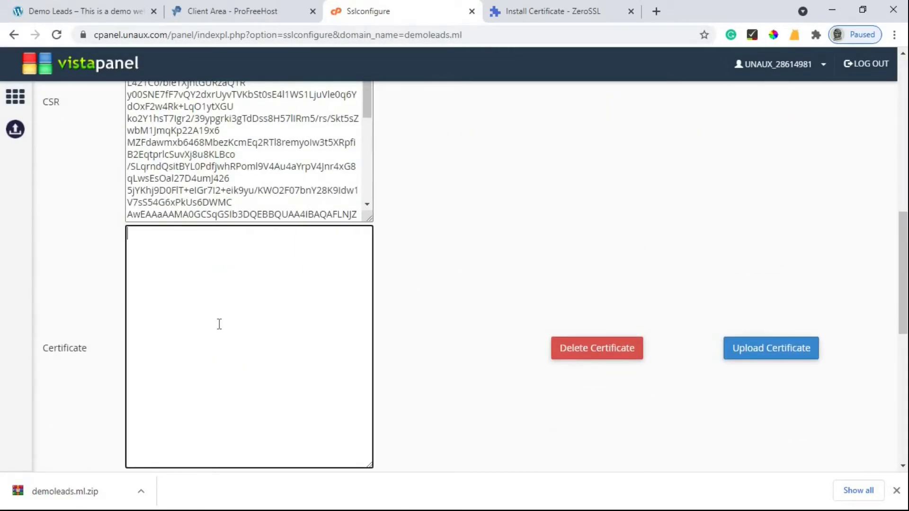
right_click(263, 402)
click(252, 406)
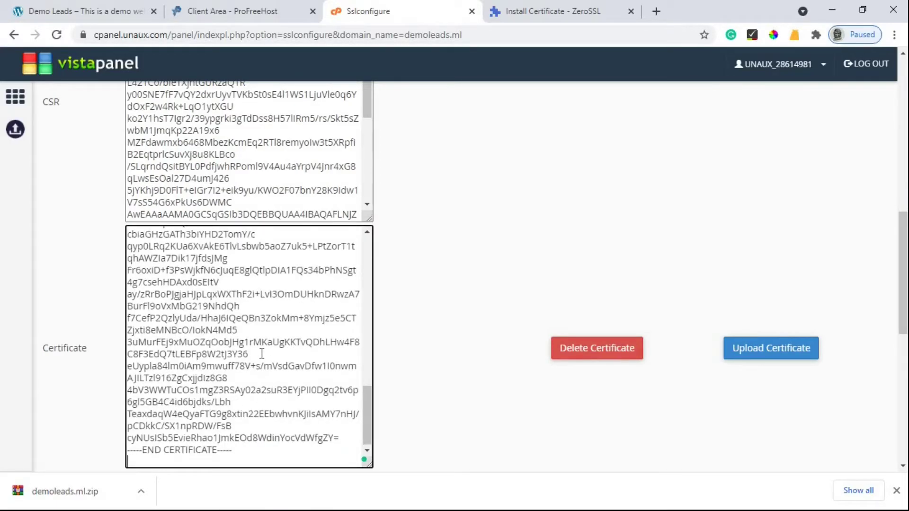
click(758, 356)
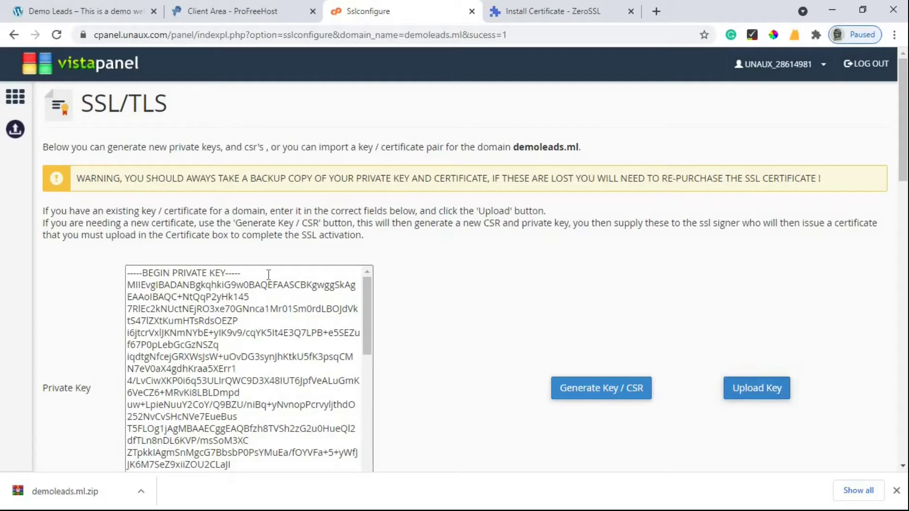
scroll(267, 275, down, 10)
scroll(442, 334, down, 9)
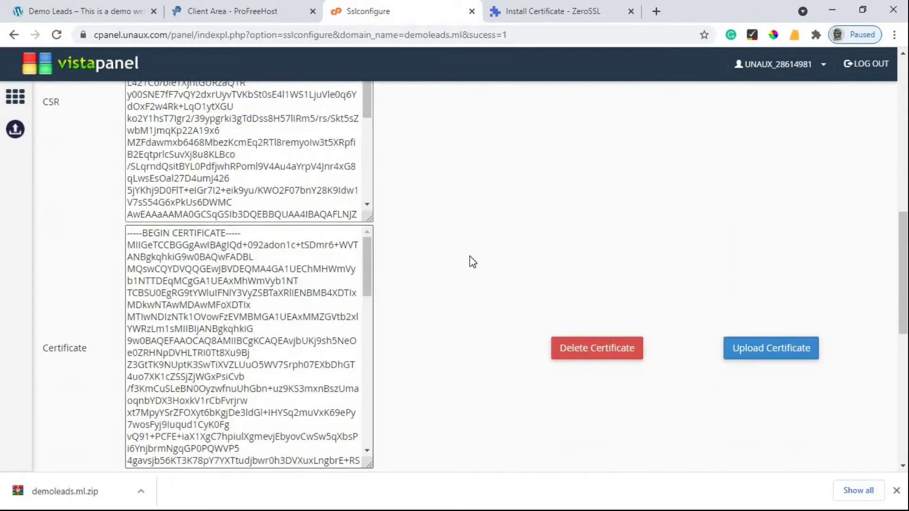
scroll(468, 258, up, 5)
scroll(444, 250, up, 6)
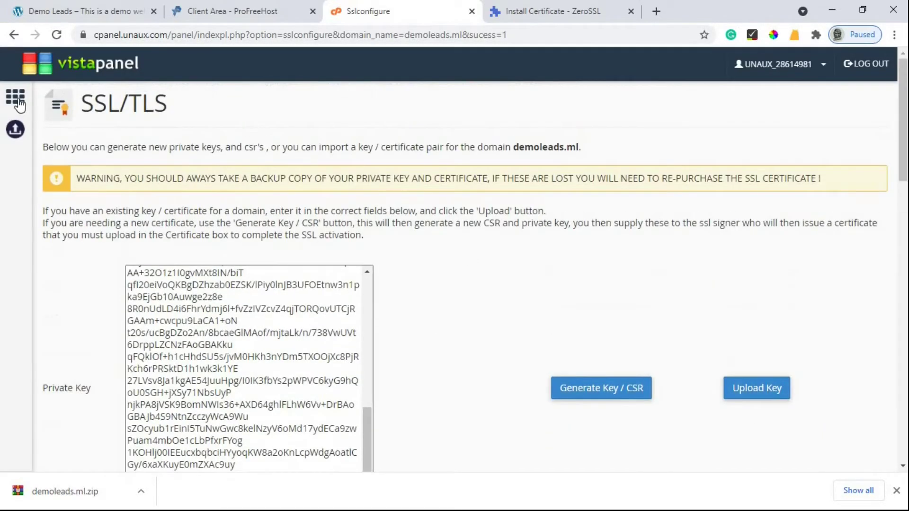
click(18, 100)
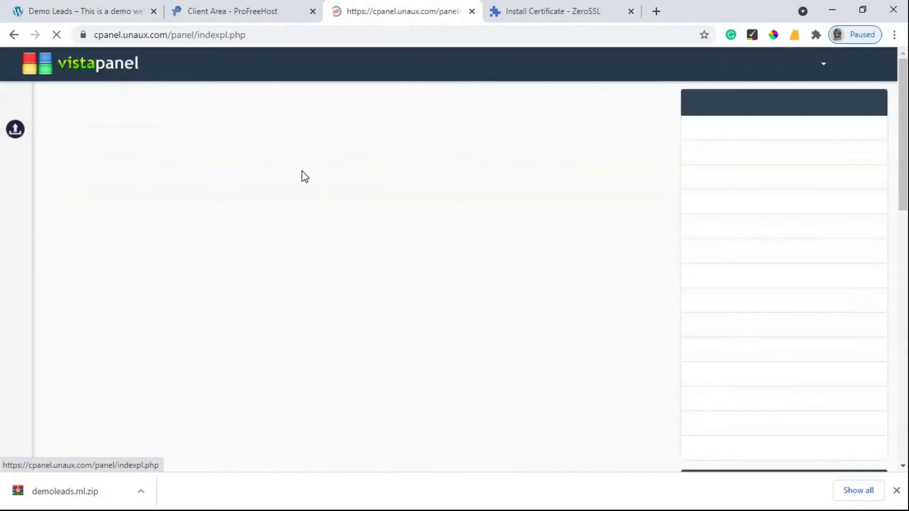
- Open Softaculous Apps Installer and view its Installations list
scroll(349, 272, down, 20)
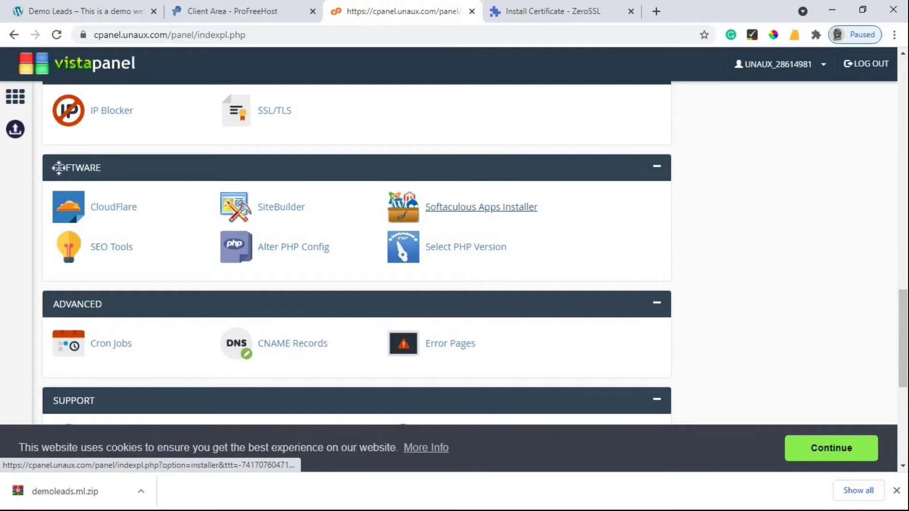
click(476, 212)
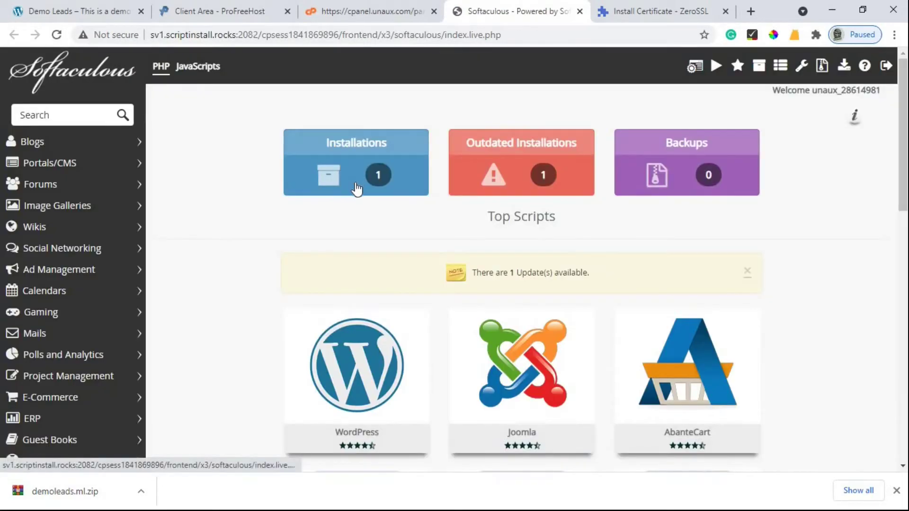
click(357, 188)
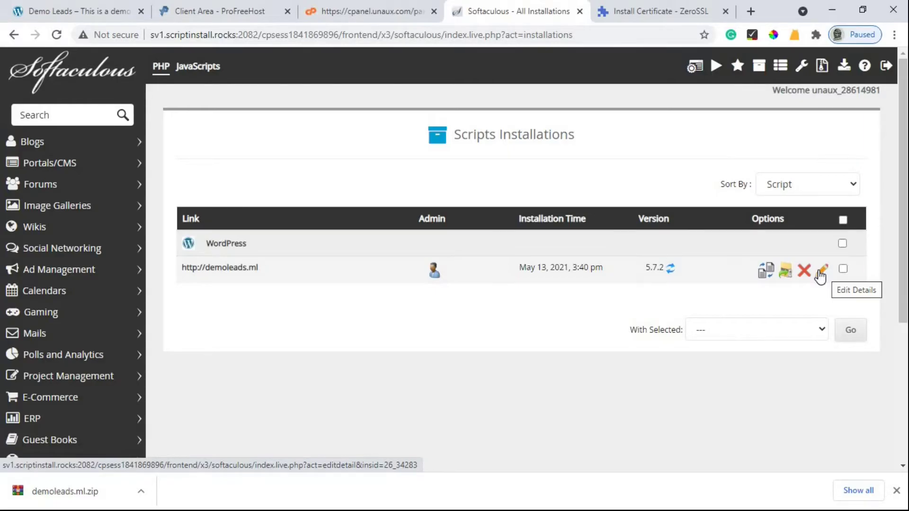
click(821, 274)
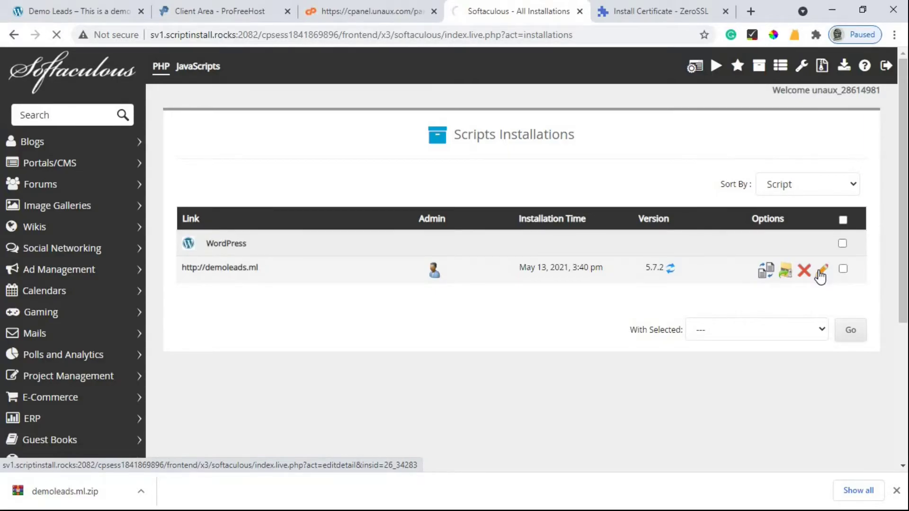
scroll(549, 264, down, 7)
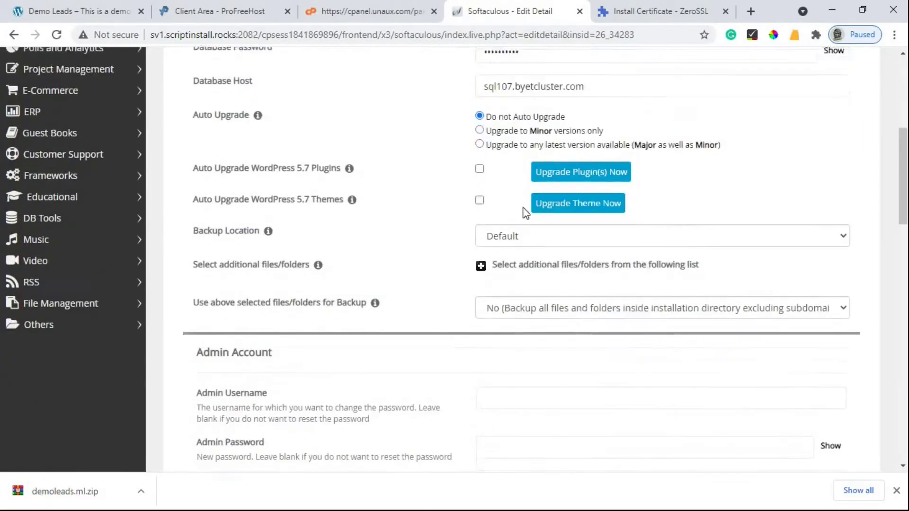
scroll(531, 213, up, 6)
click(500, 190)
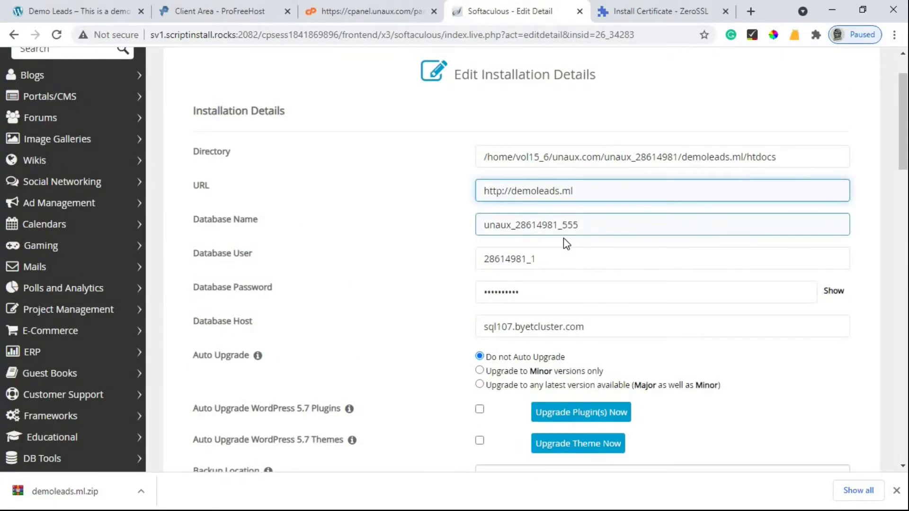
text(s)
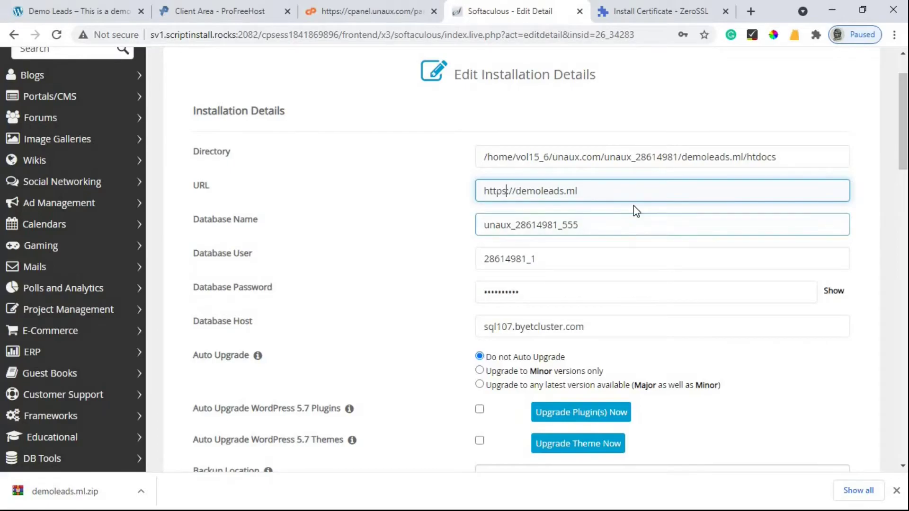
scroll(633, 206, down, 15)
scroll(632, 207, down, 10)
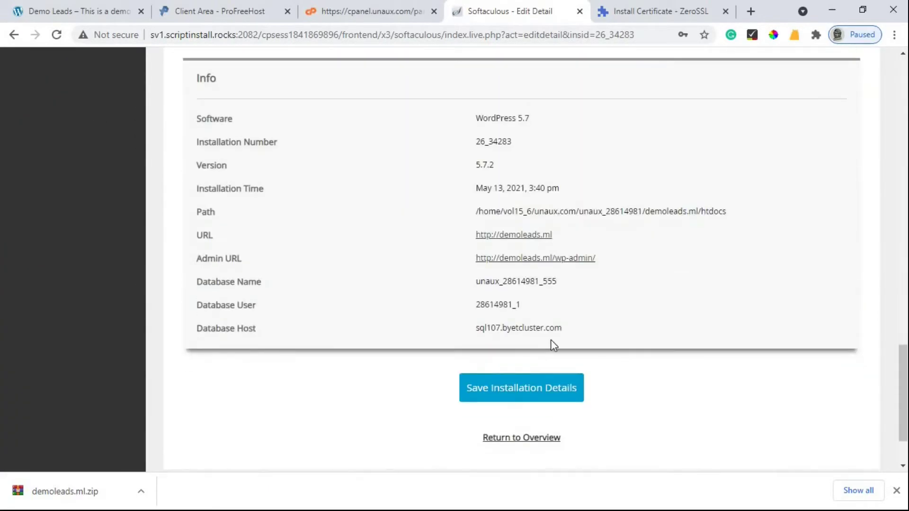
click(516, 396)
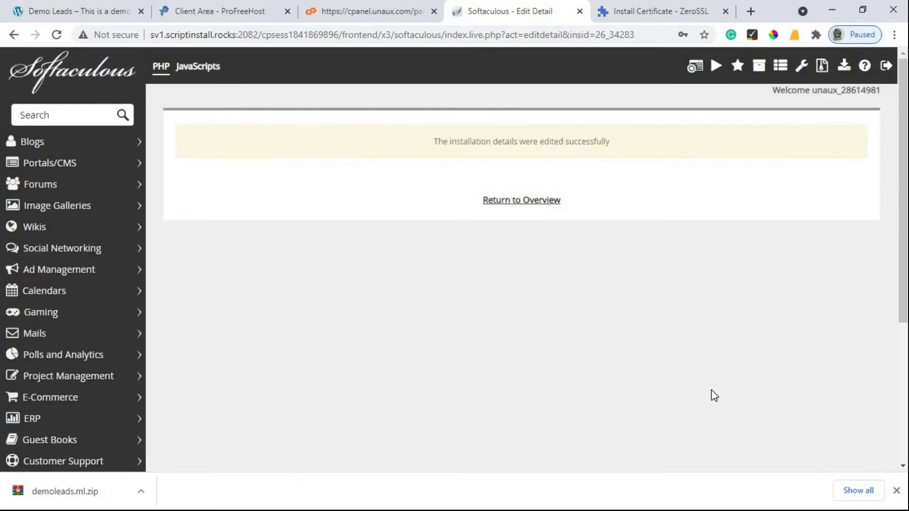
click(534, 205)
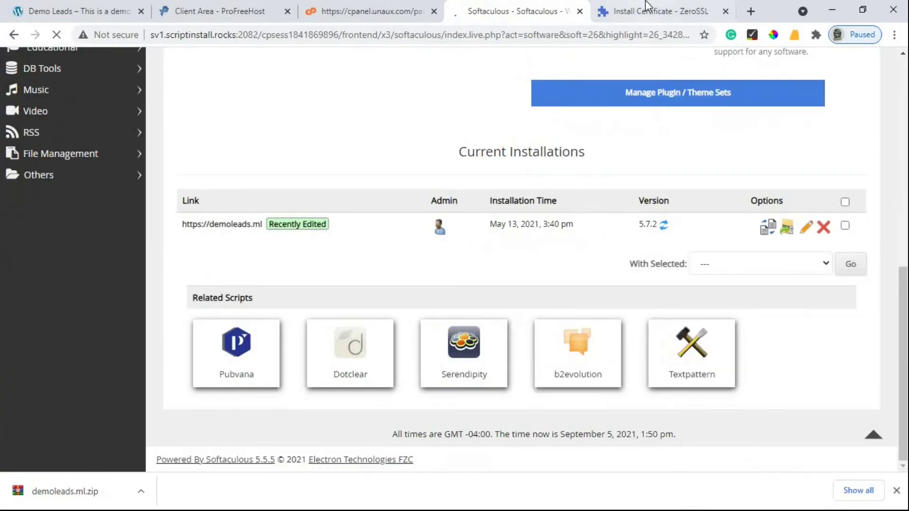
click(646, 4)
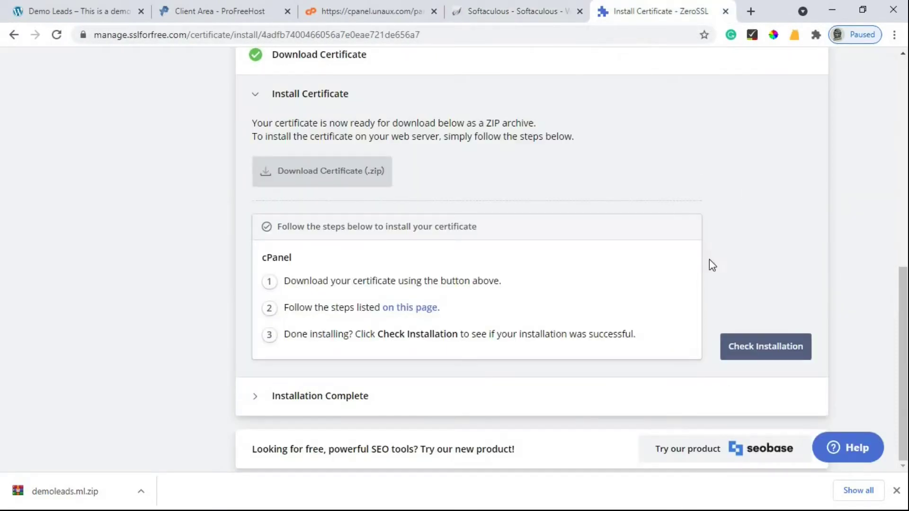
- Run ZeroSSL's Check Installation for the demoleads.ml certificate
click(762, 356)
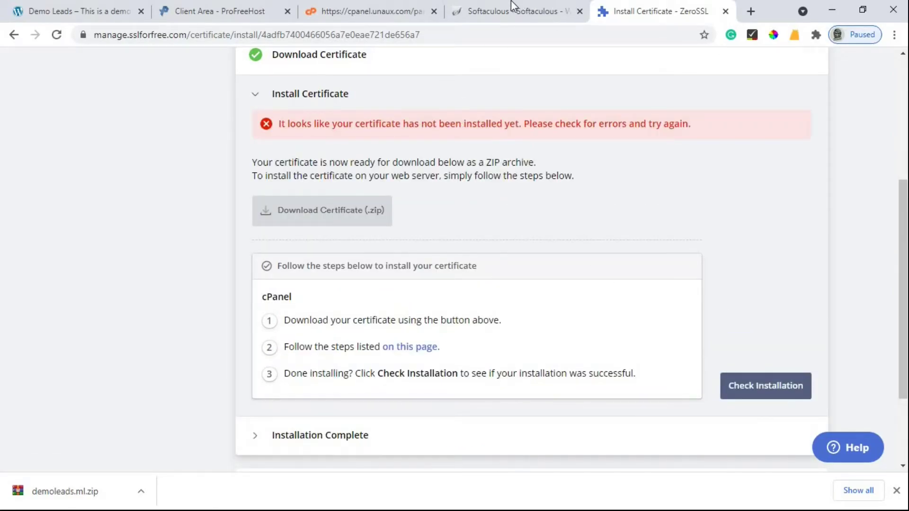
scroll(558, 52, up, 3)
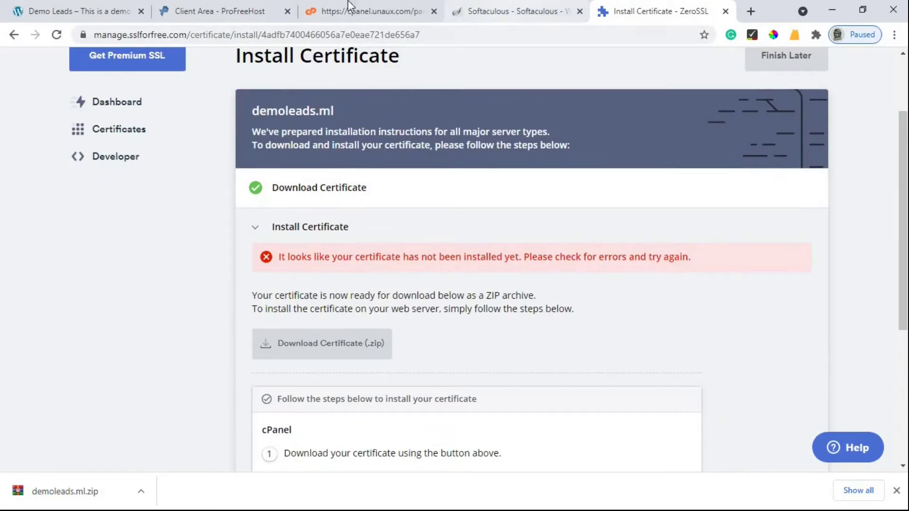
click(81, 1)
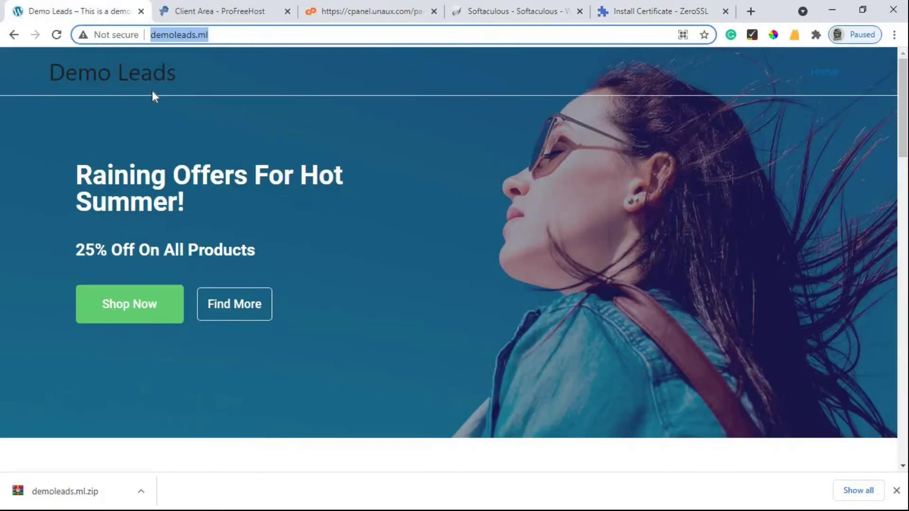
click(245, 150)
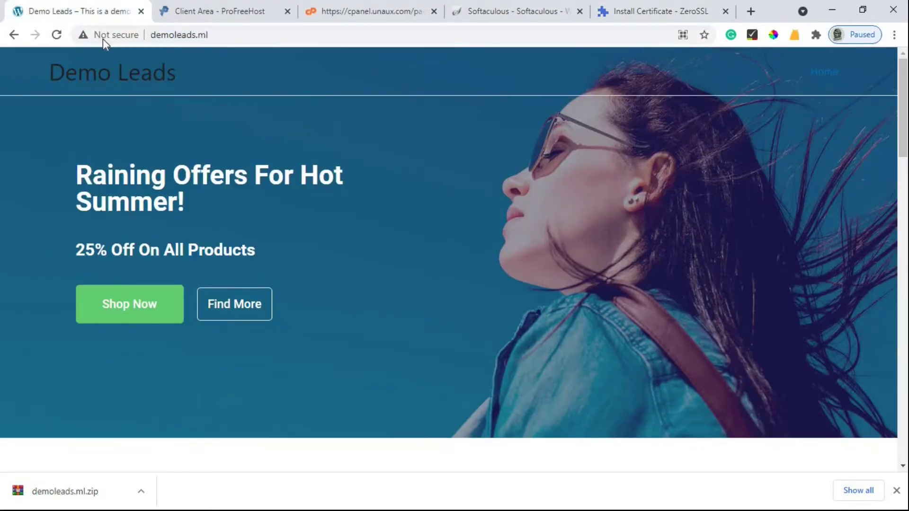
click(57, 35)
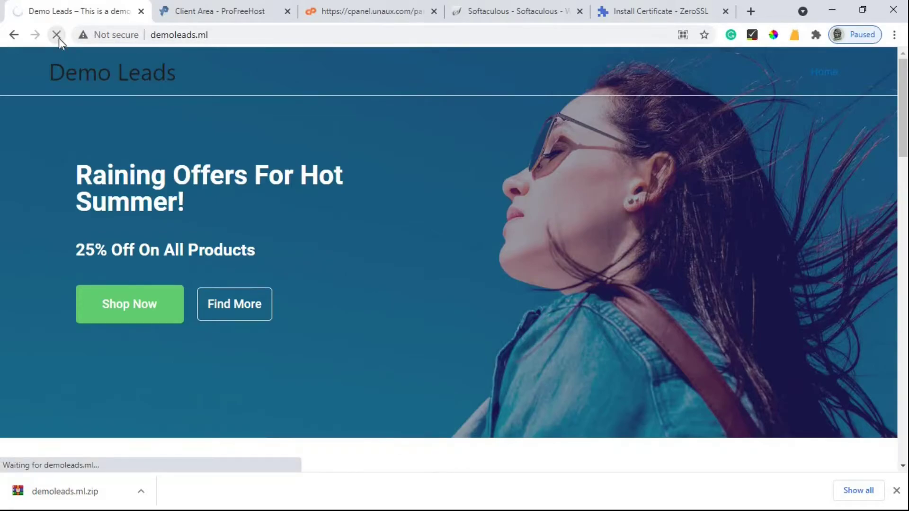
click(158, 36)
key(ctrl+c)
key(BackSpace)
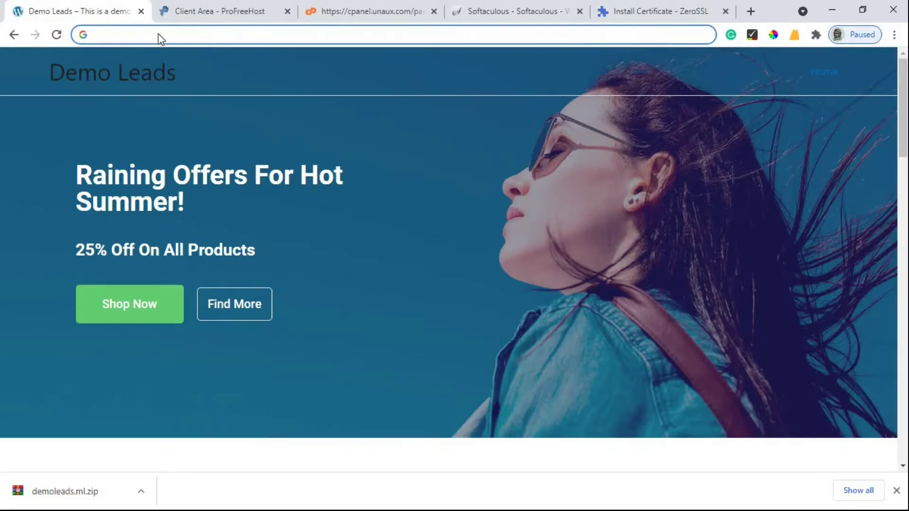
key(ctrl+v)
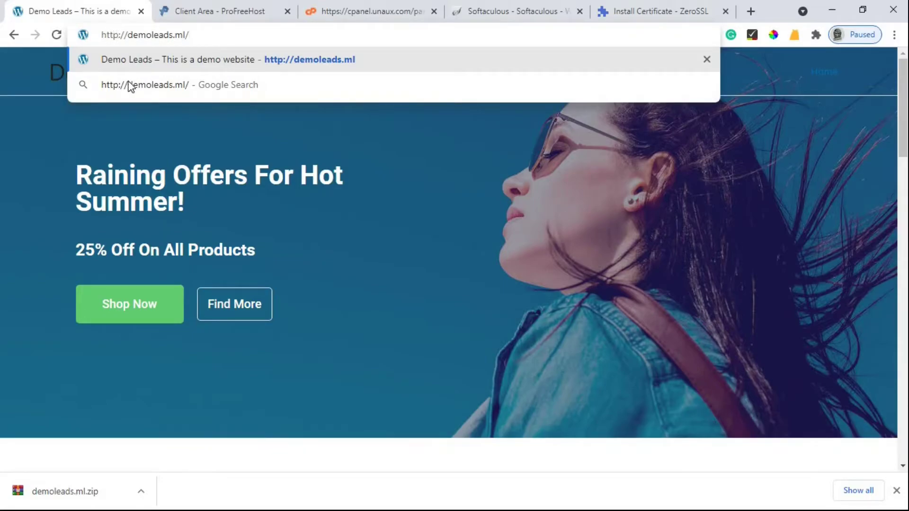
text(s)
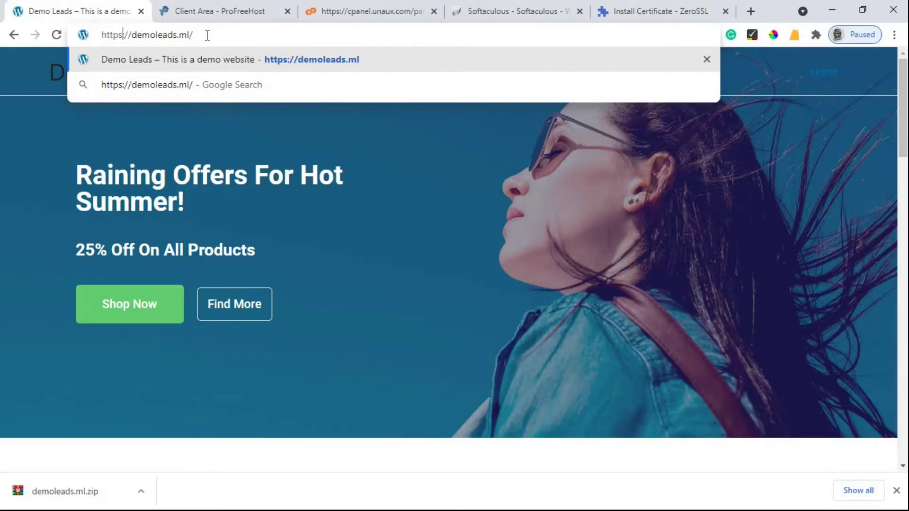
key(Return)
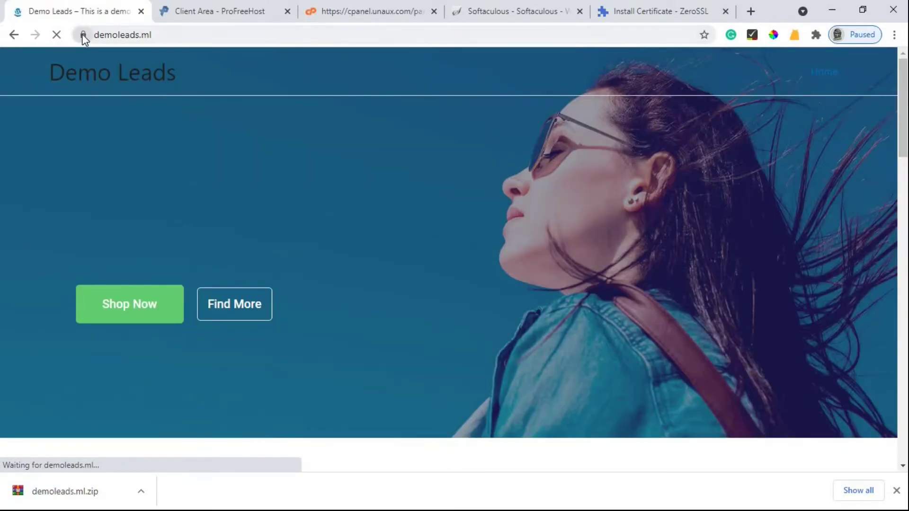
- Review connection security, reload the http address, then reload demoleads.ml over https
click(83, 36)
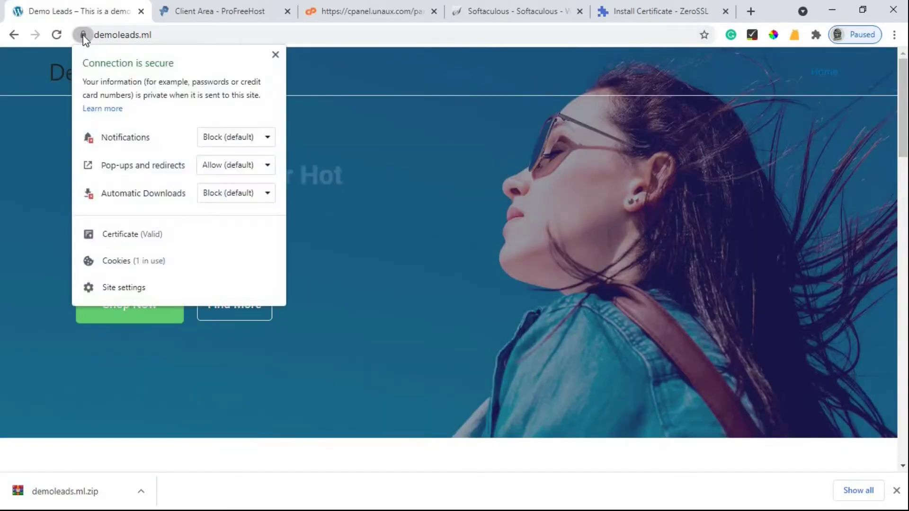
click(275, 56)
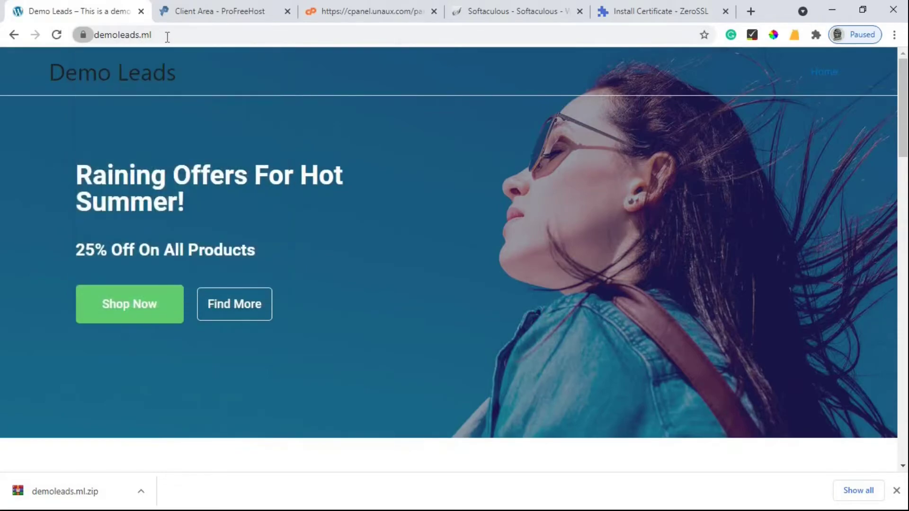
click(167, 36)
key(Right)
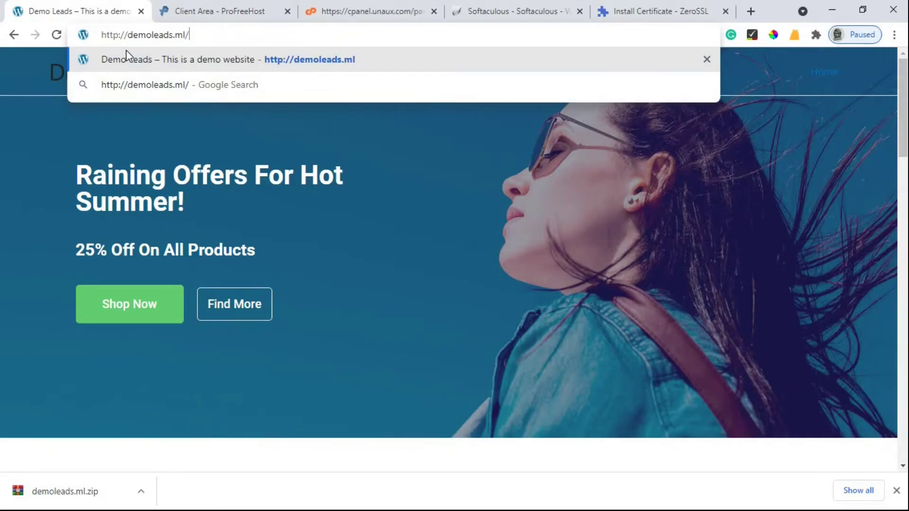
key(Return)
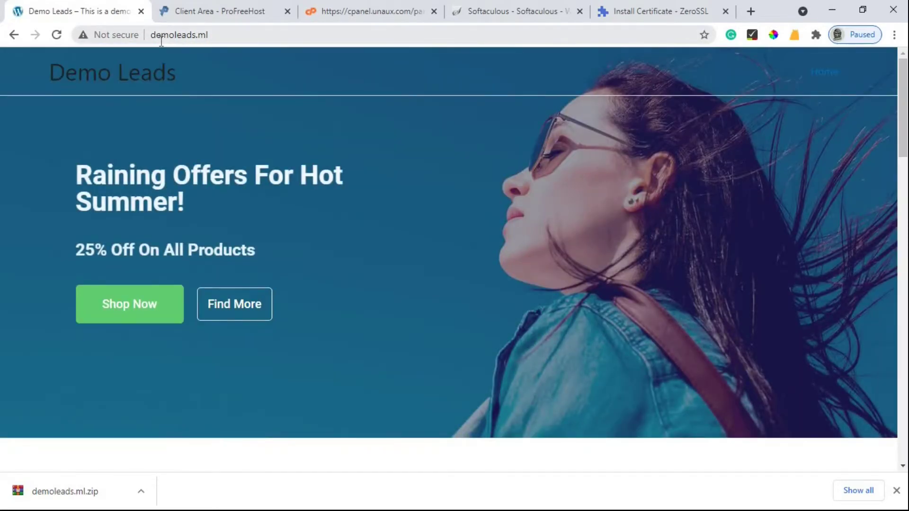
click(160, 40)
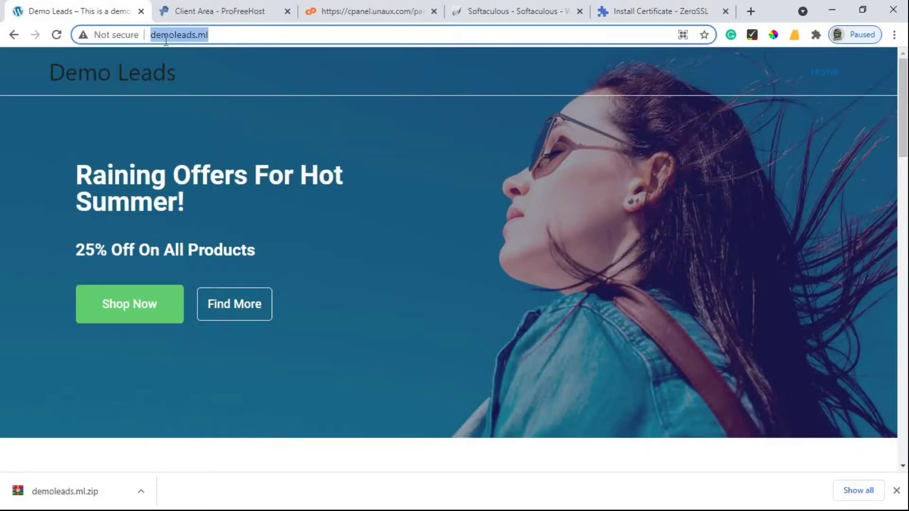
key(End)
text(s)
key(Return)
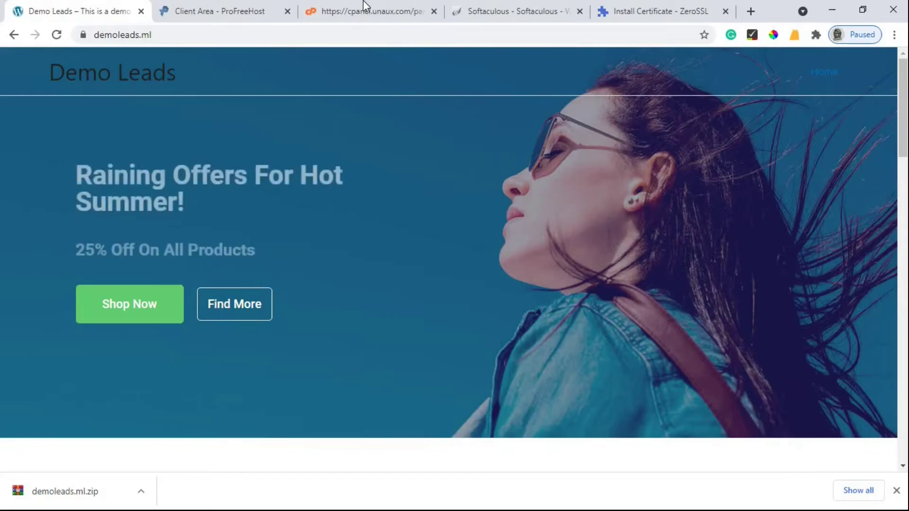
- Go to the WordPress admin dashboard at demoleads.ml/wp-admin in a new tab
click(752, 12)
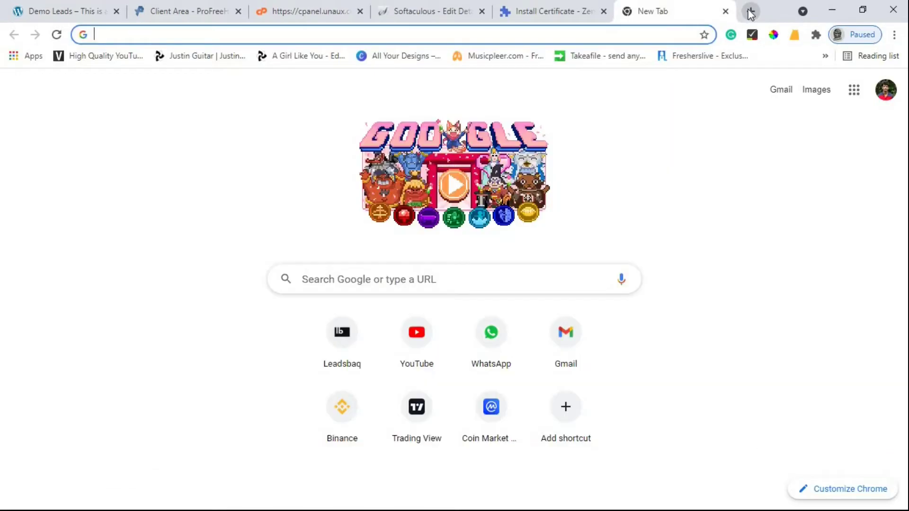
text(demoleads.g)
key(BackSpace)
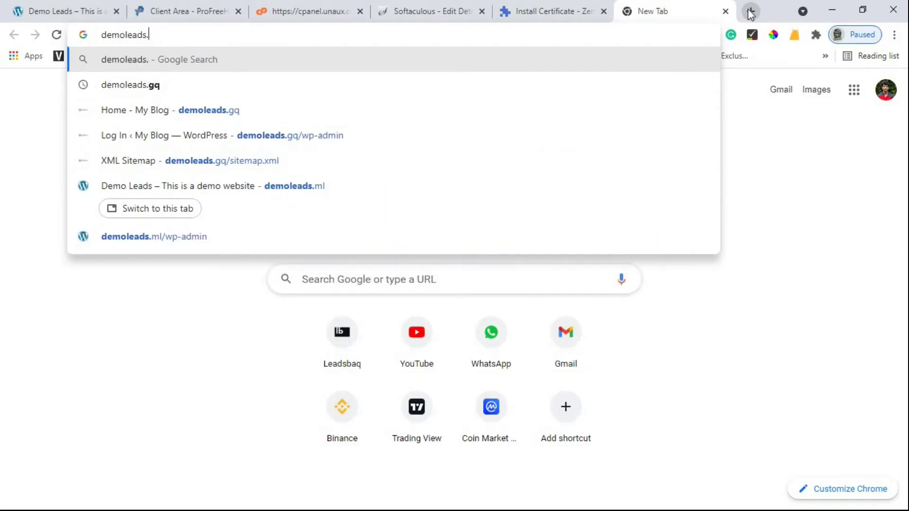
text(ml/wp)
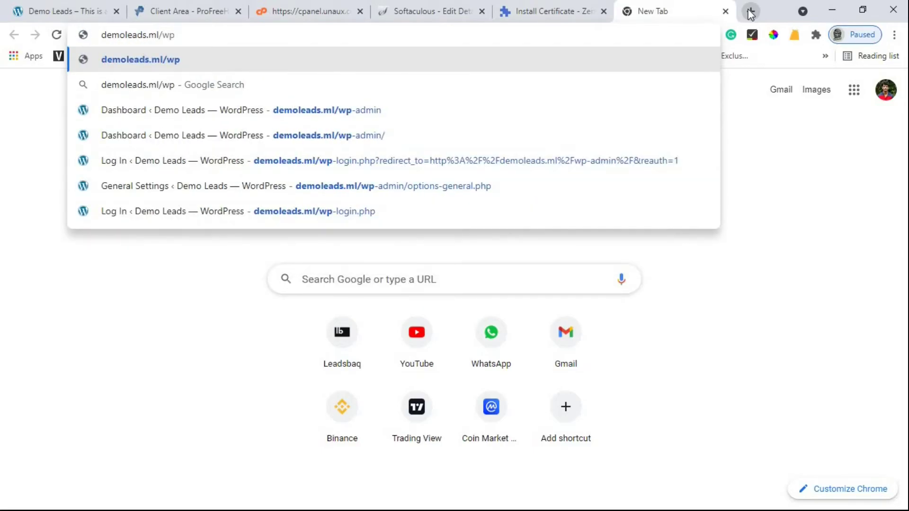
text(-admin)
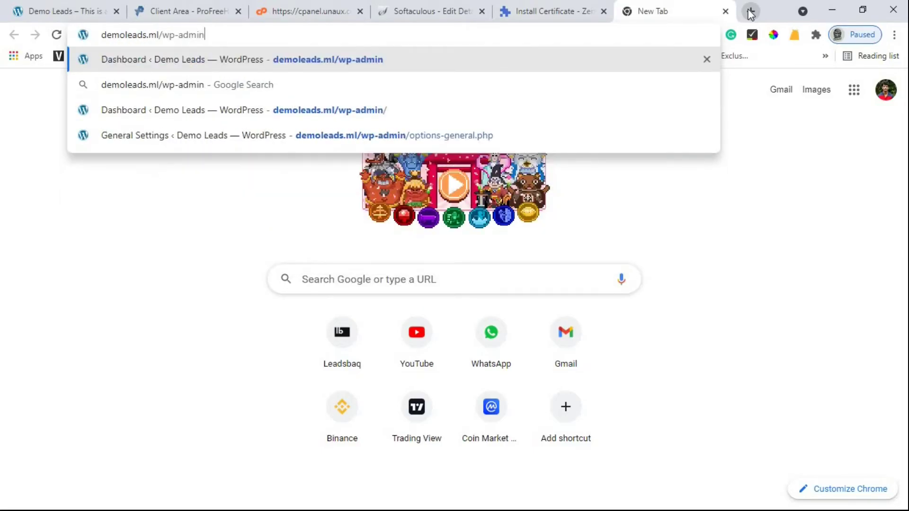
key(Return)
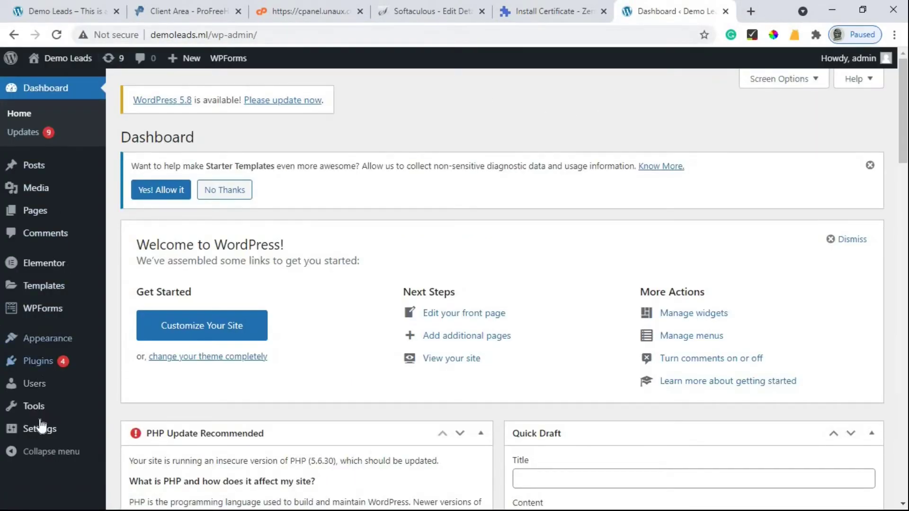
- Open Settings > General in its own tab
mouse_move(42, 435)
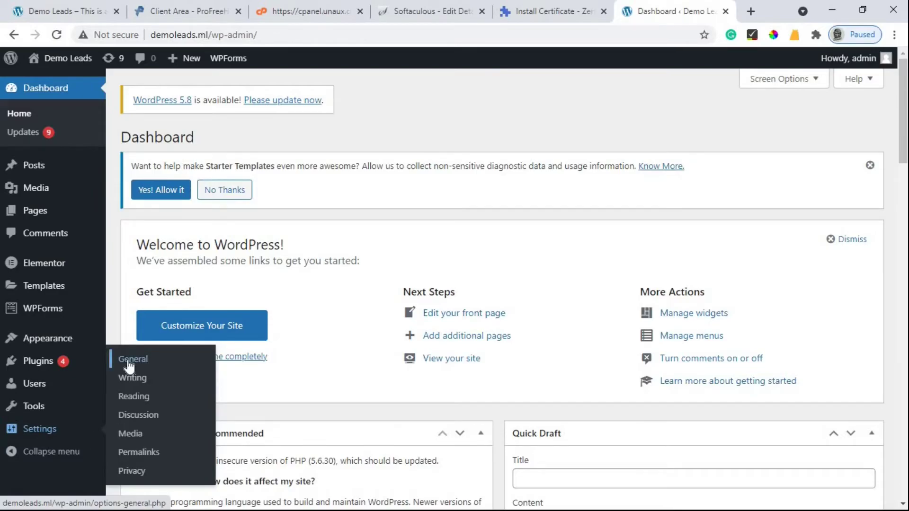
right_click(147, 362)
click(158, 374)
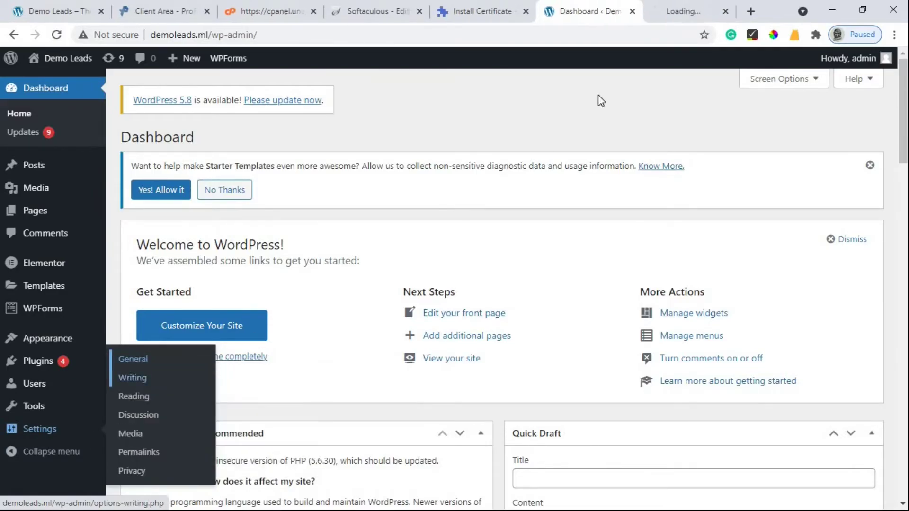
click(687, 8)
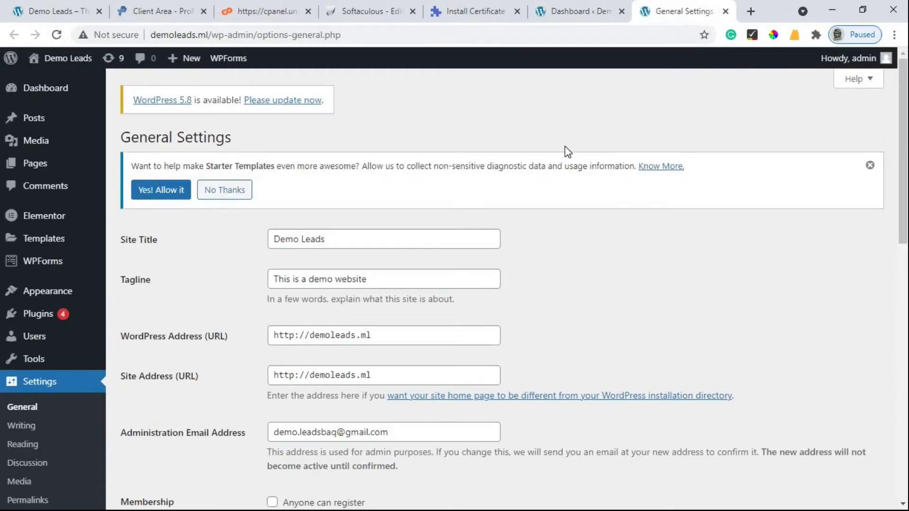
scroll(189, 280, down, 2)
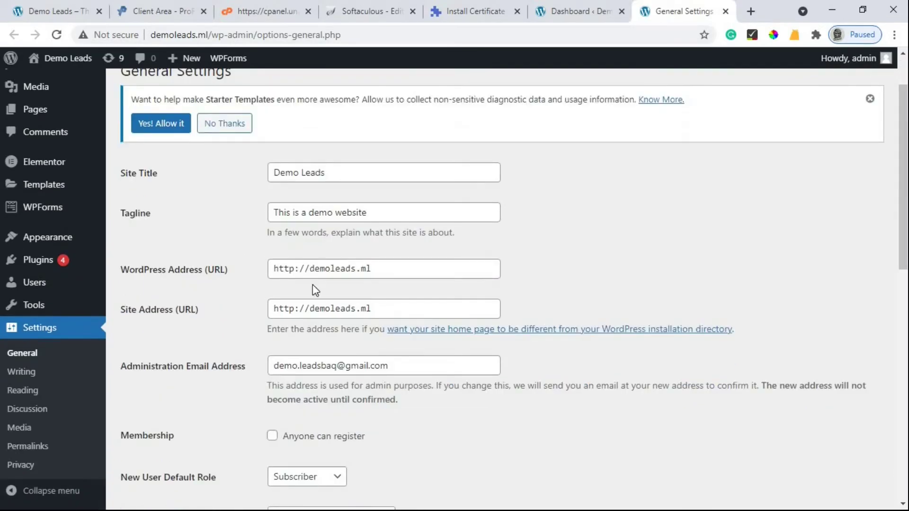
- Change the WordPress Address and Site Address from http to https and save changes
click(295, 266)
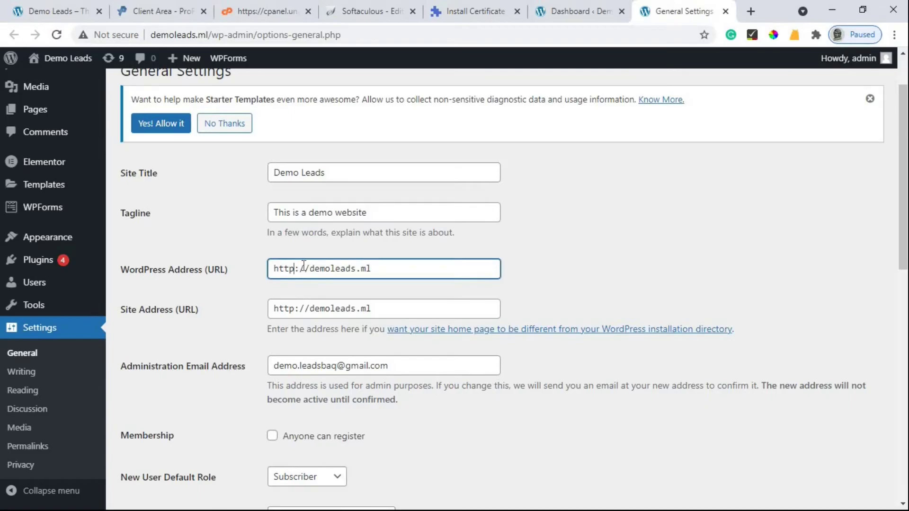
text(s)
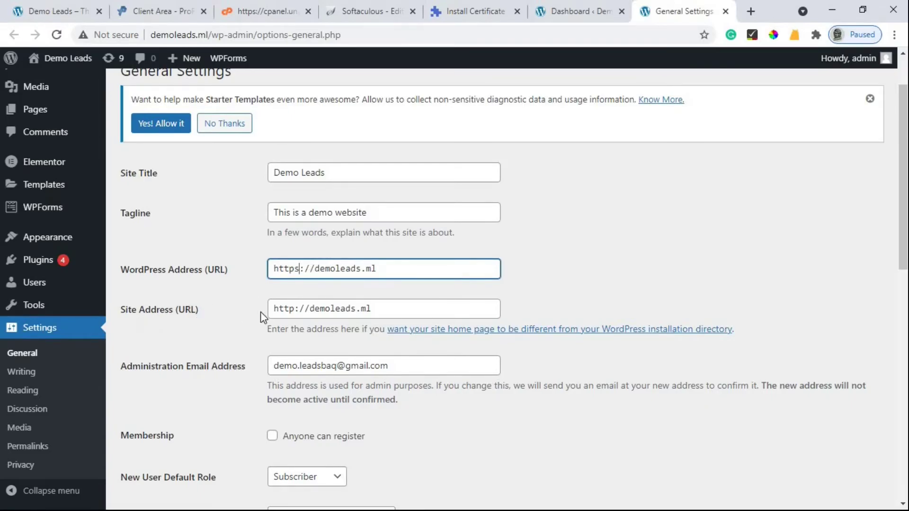
click(295, 308)
text(s)
scroll(351, 286, down, 5)
scroll(351, 286, down, 10)
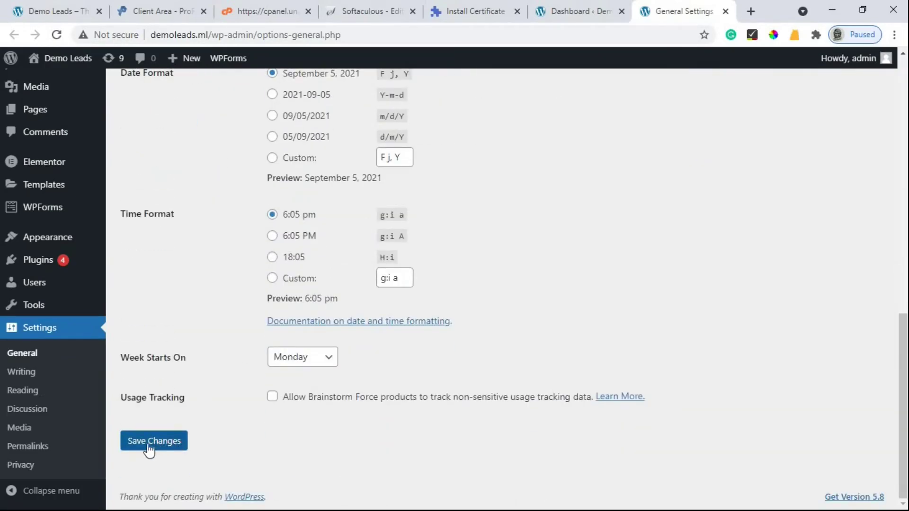
click(163, 441)
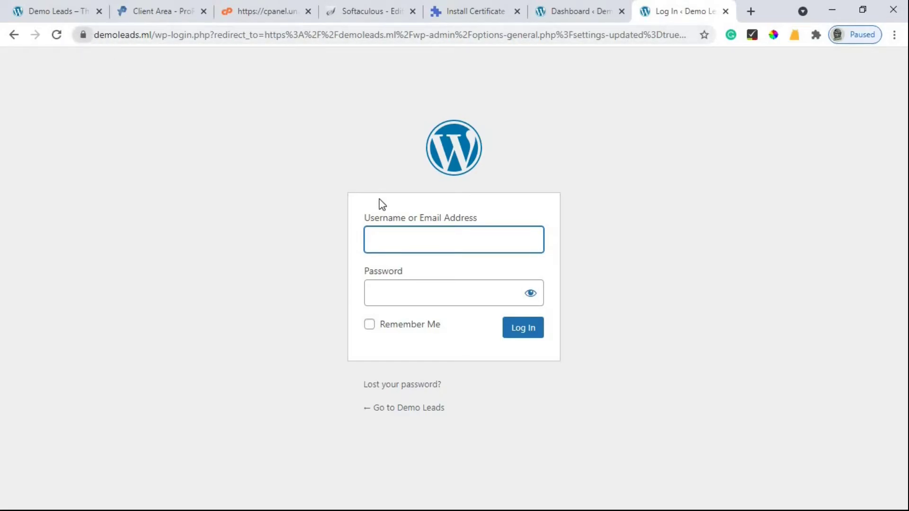
- Log back into WordPress with the admin credentials, decline saving the password, and open a blank tab
text(admin)
key(Tab)
text(****)
key(Return)
click(683, 223)
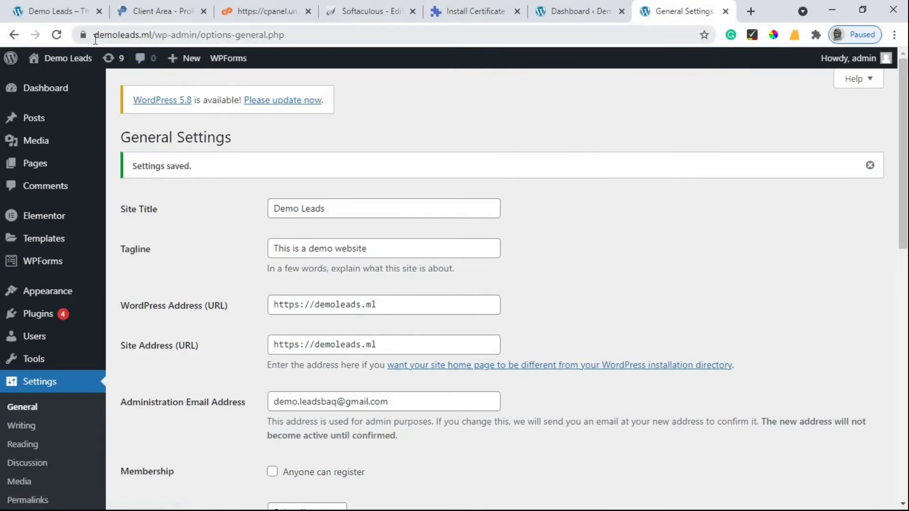
click(757, 14)
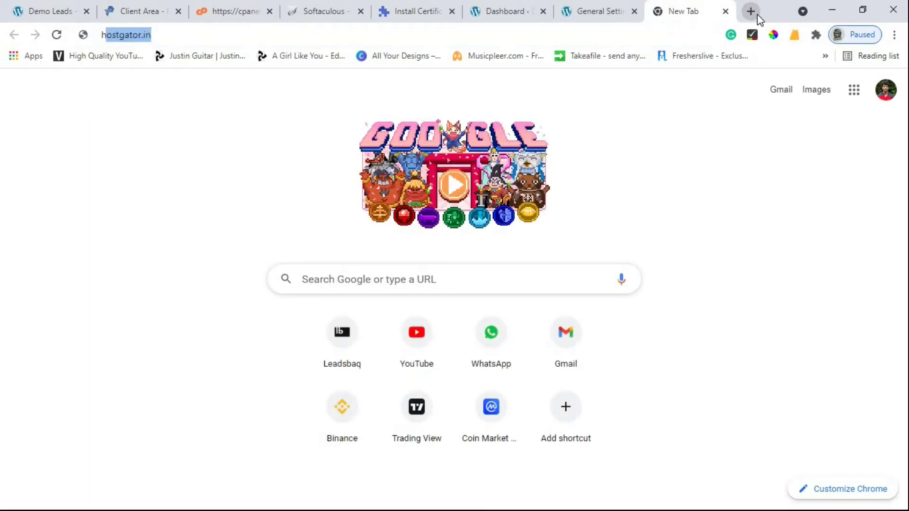
text(http://demoleads.ml/)
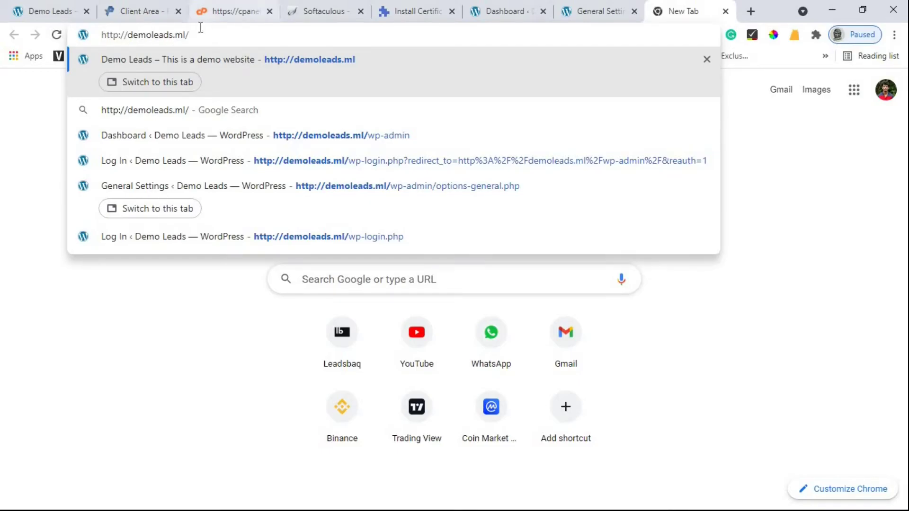
key(Return)
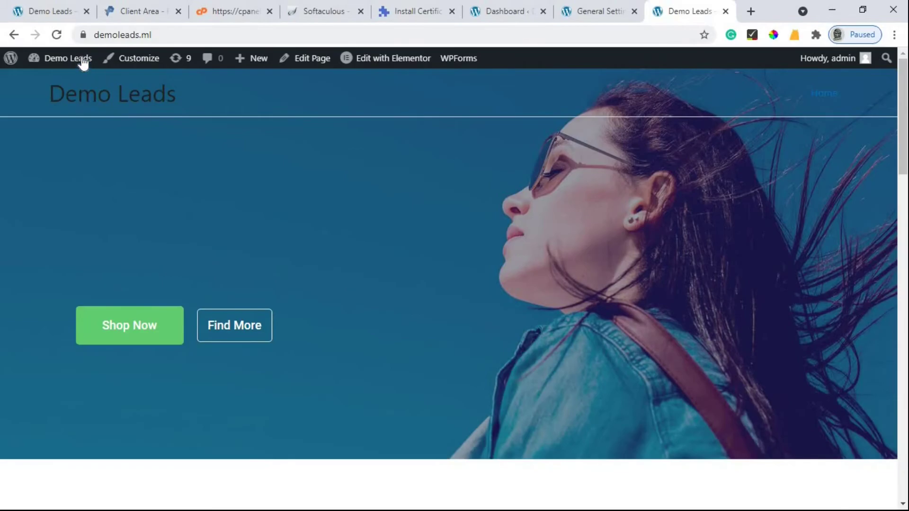
click(110, 36)
key(ctrl+c)
key(BackSpace)
key(ctrl+v)
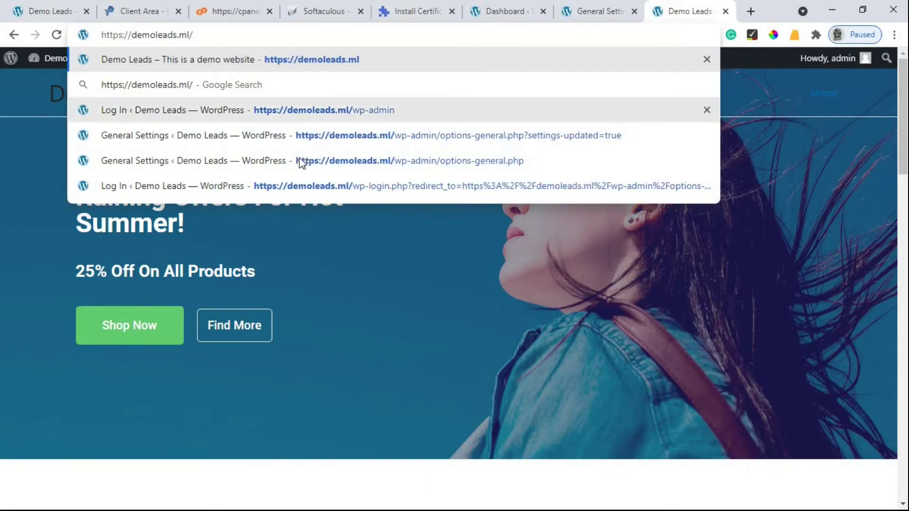
click(377, 322)
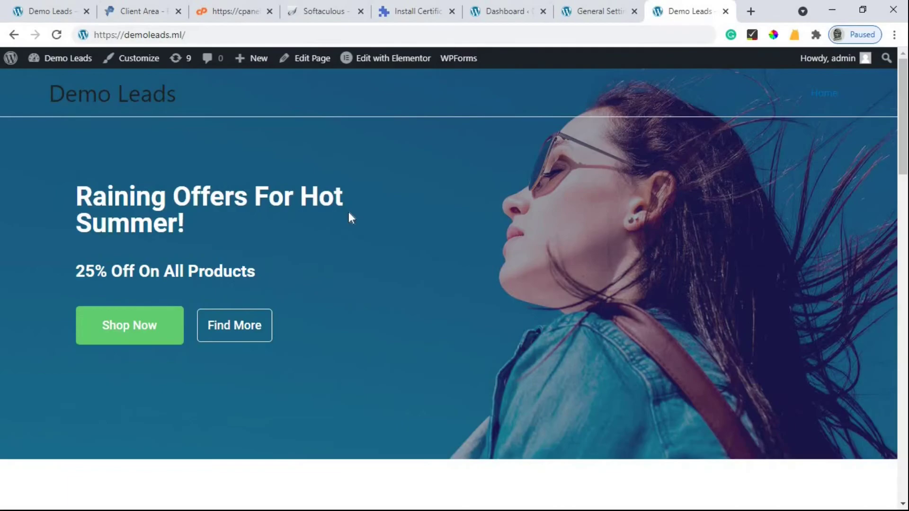